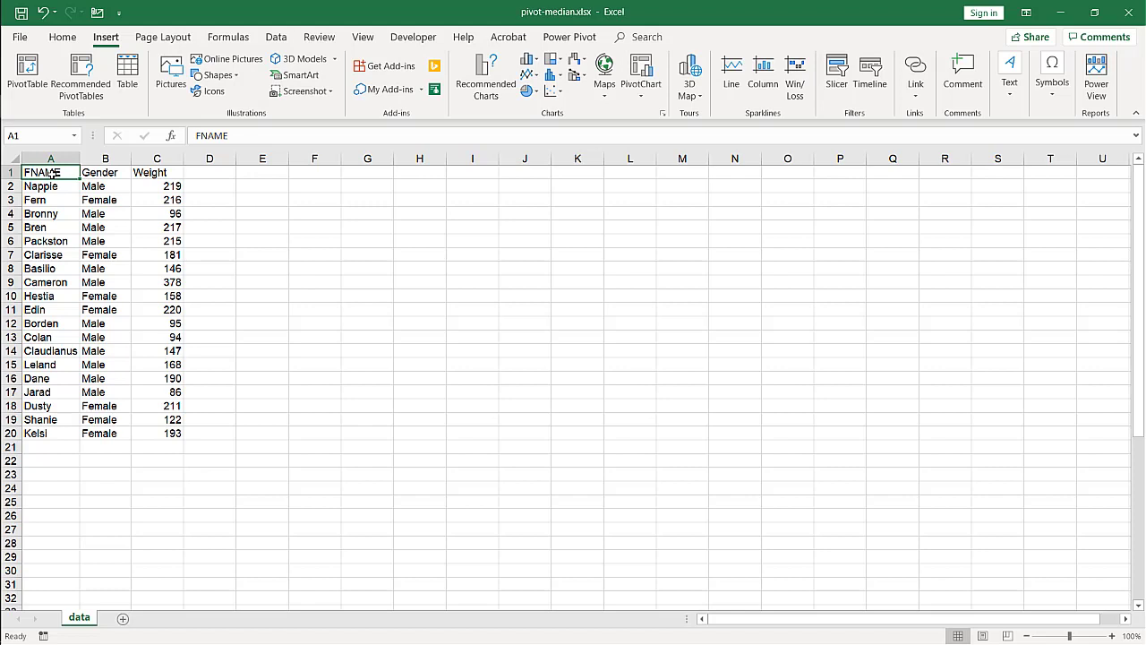
Step: Label B22 'Median' and enter =MEDIAN(C2:C20) in C22, which returns 181
left_click(96, 458)
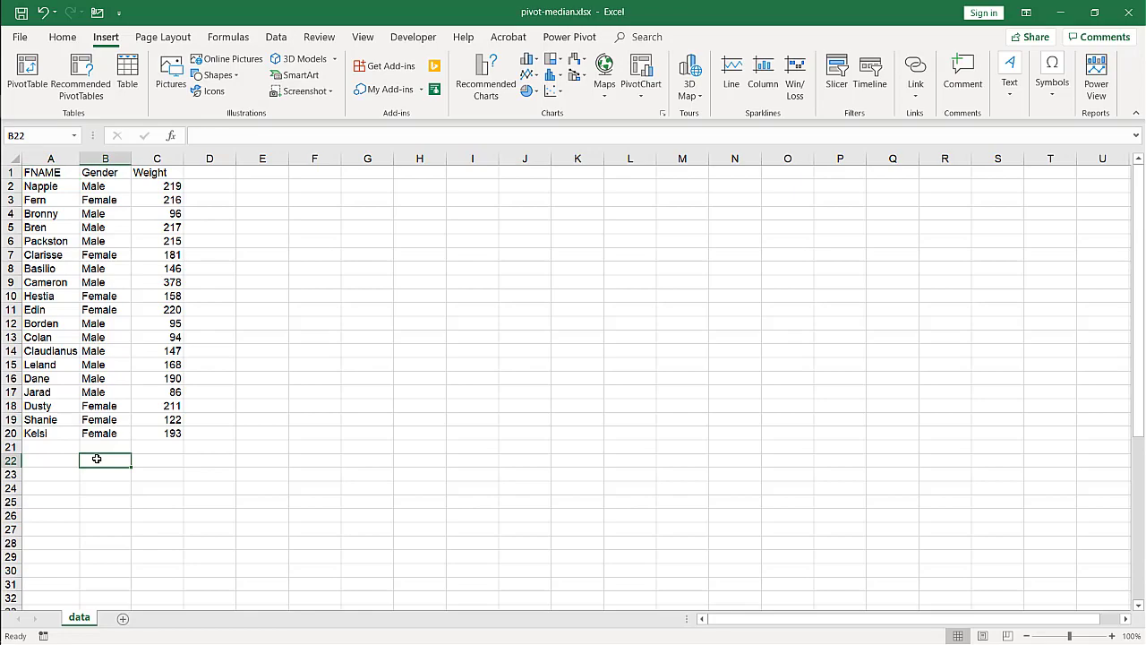
type("Media")
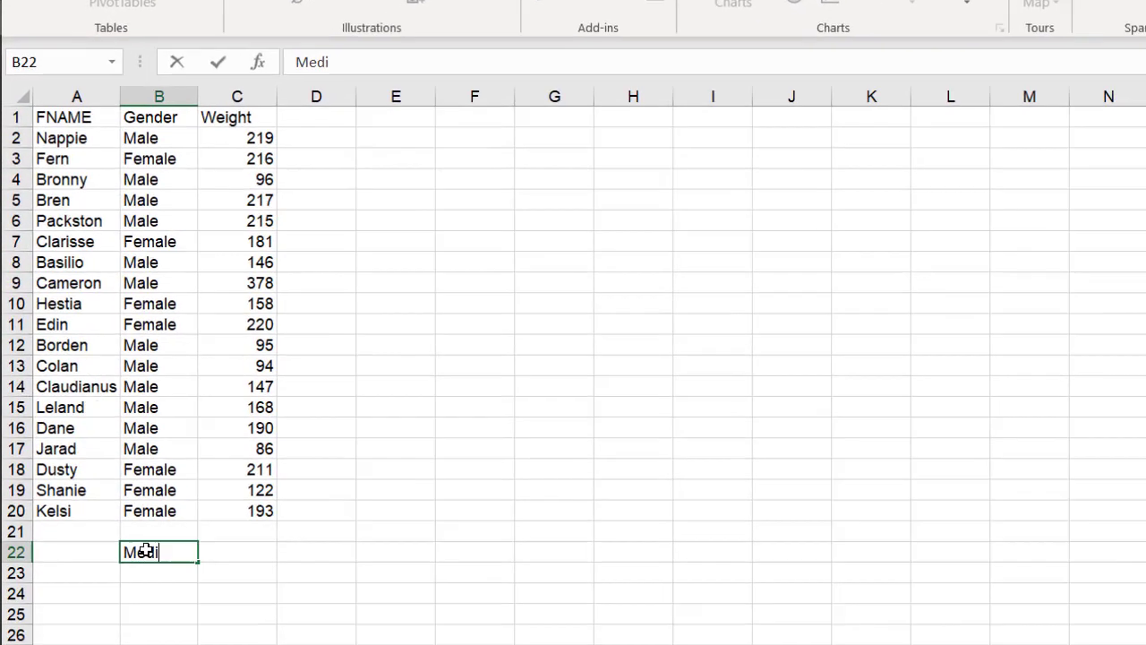
type("n")
left_click(229, 557)
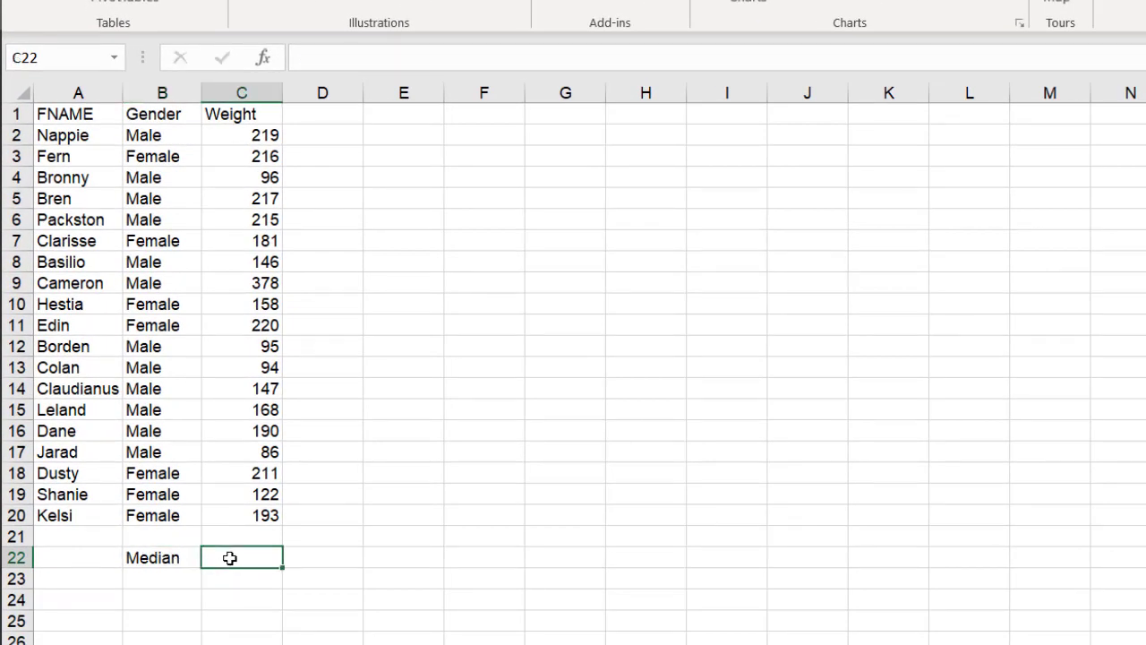
type("=med")
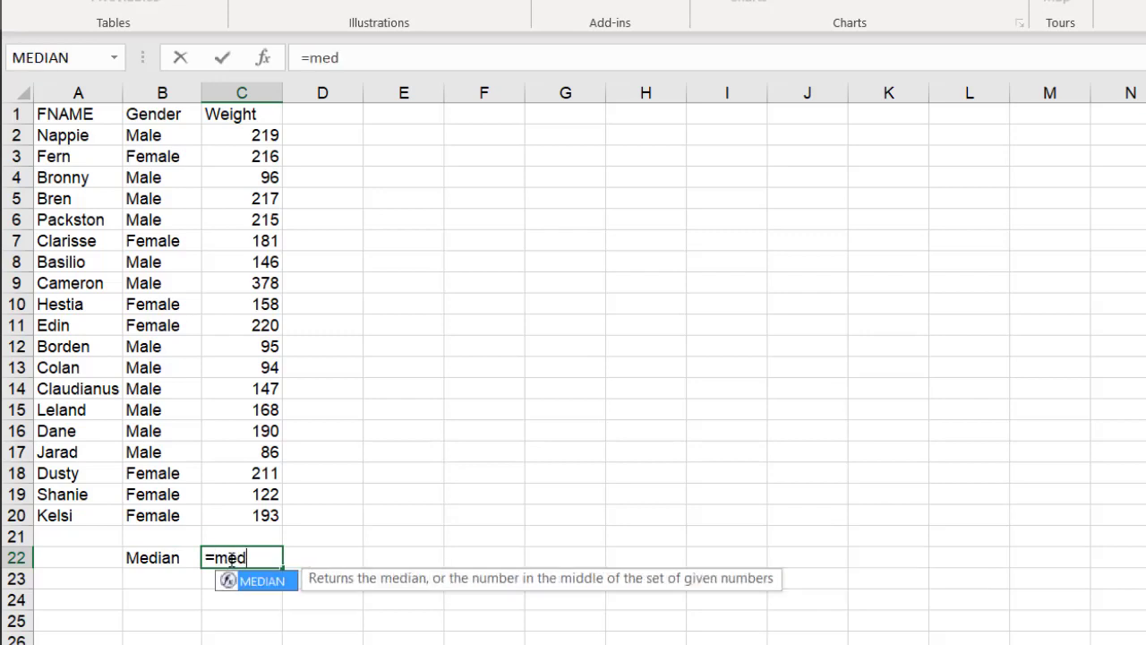
double_click(247, 580)
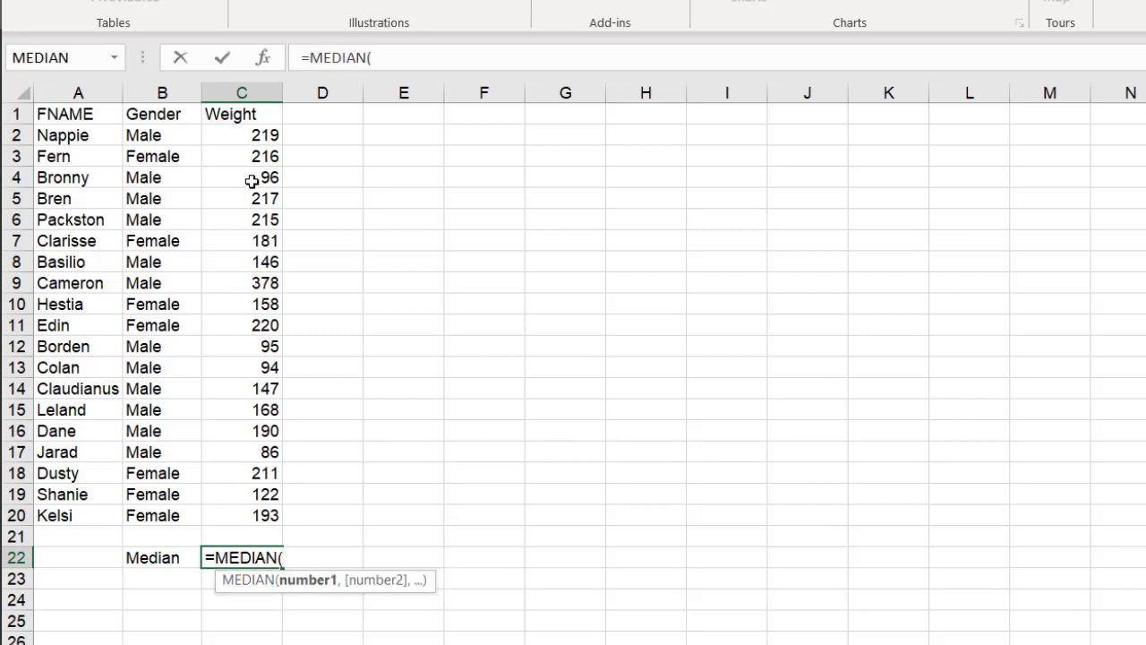
left_click_drag(252, 140, 231, 509)
key("Return")
Step: Type the label 'Mean' in cell B23
left_click(158, 578)
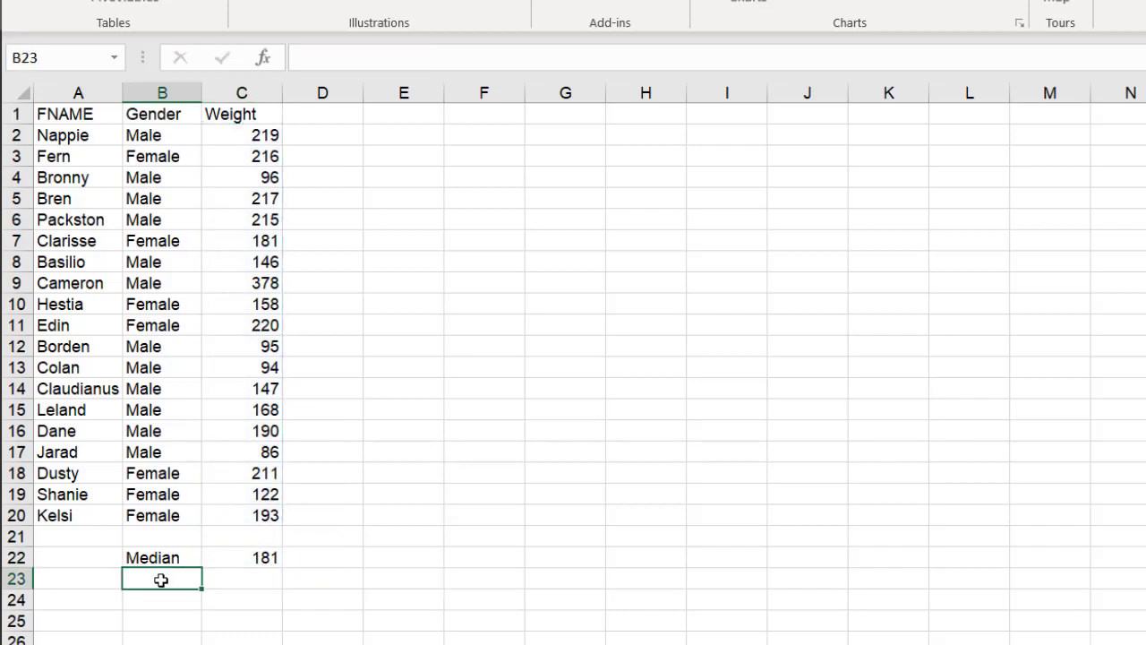
type("Mean")
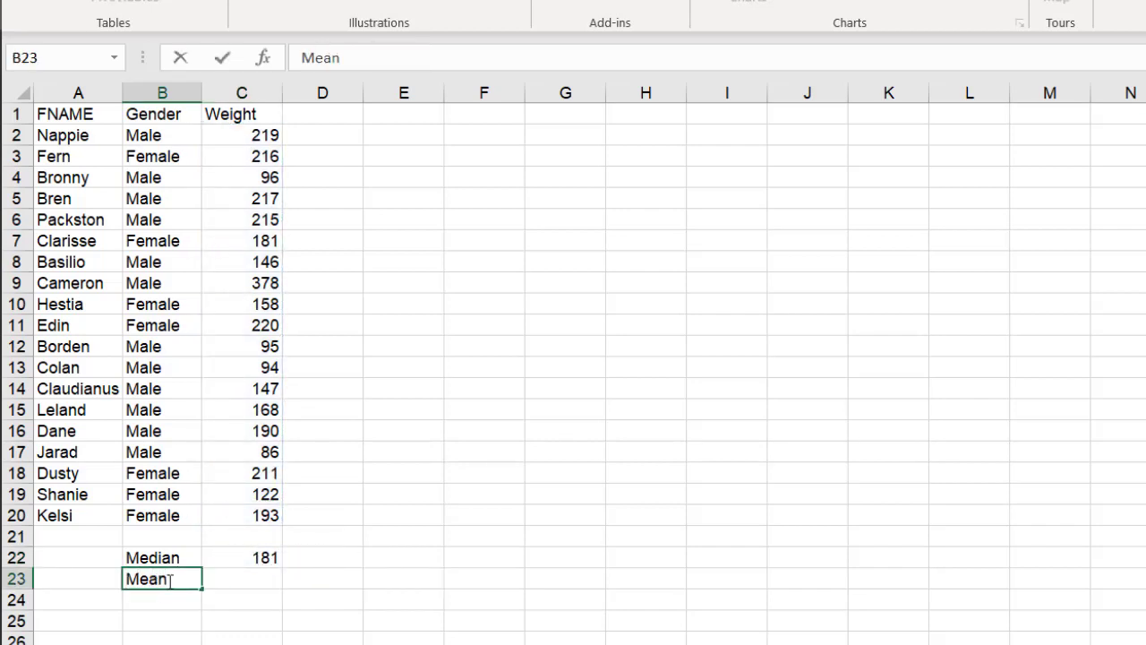
key("Tab")
Step: Enter =AVERAGE(C2:C20) in C23, returning 176.4211
left_click(240, 560)
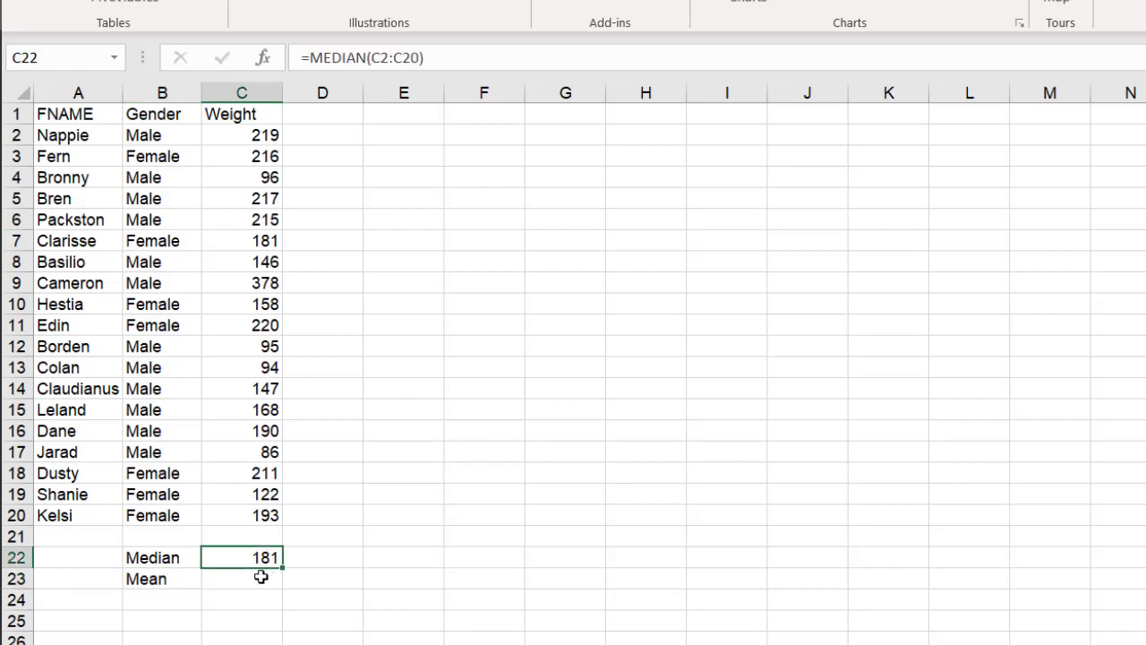
left_click(257, 577)
type("av")
key("BackSpace")
key("BackSpace")
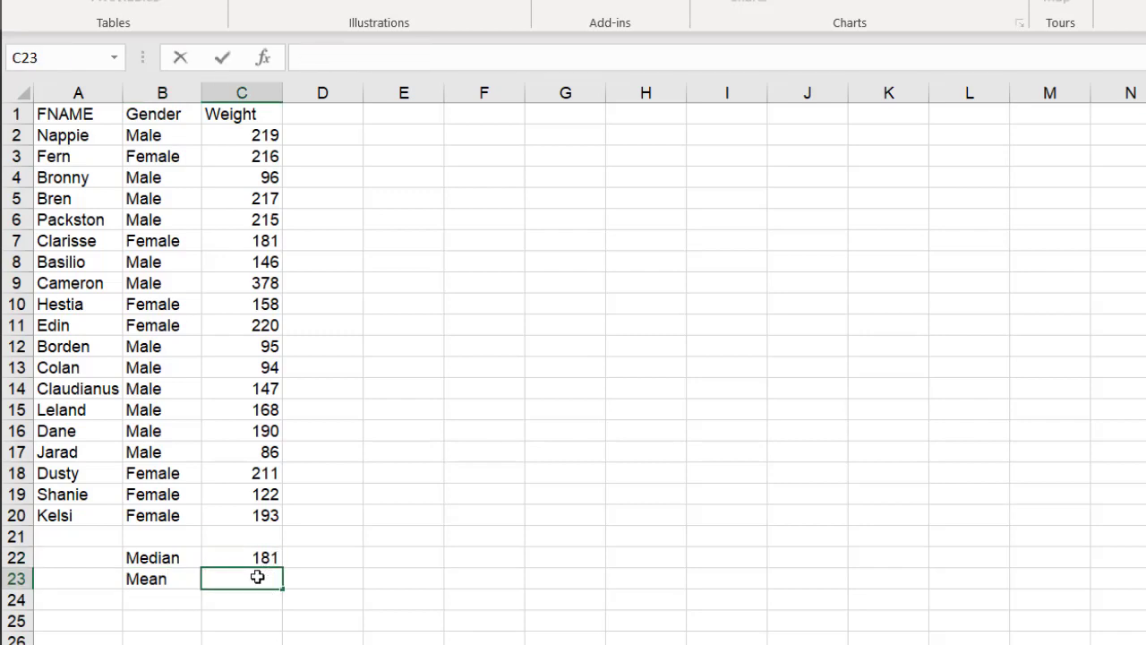
type("=avera")
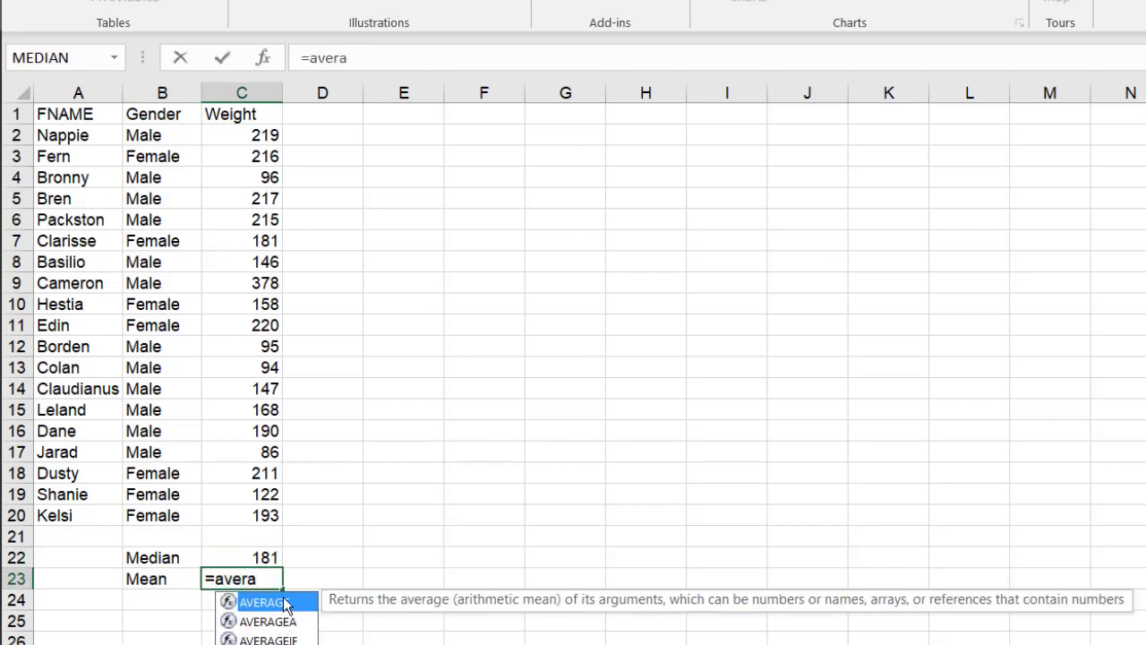
double_click(289, 603)
left_click_drag(260, 134, 241, 515)
key("Return")
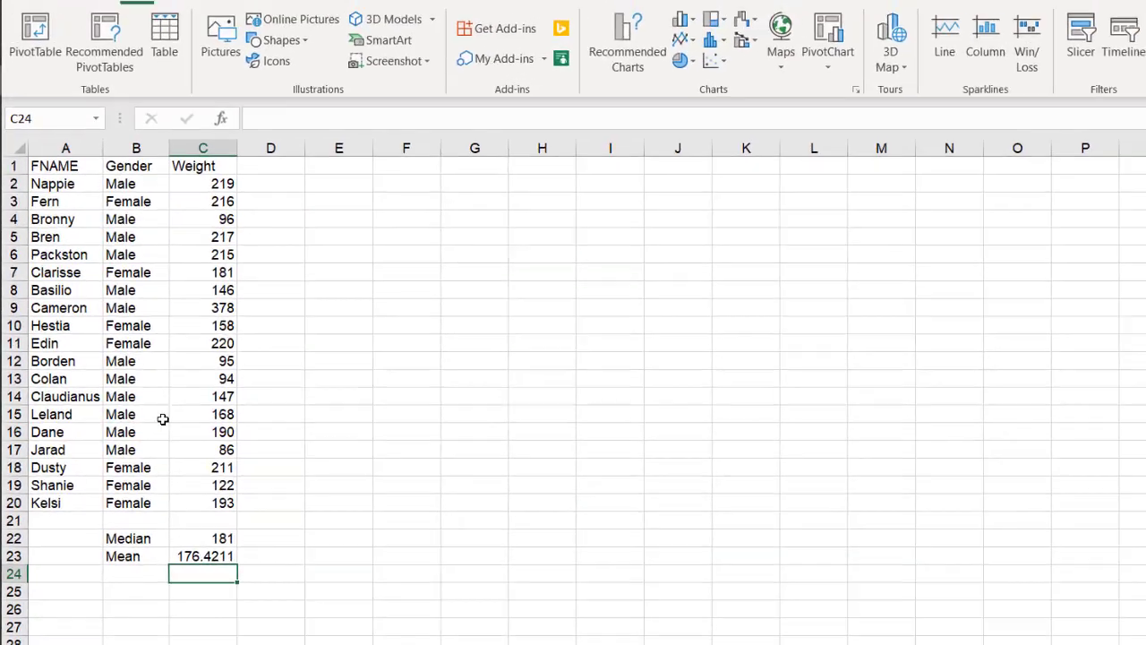
Step: Insert a PivotTable from the A1:C20 weight data on this sheet at cell F1
left_click(181, 347)
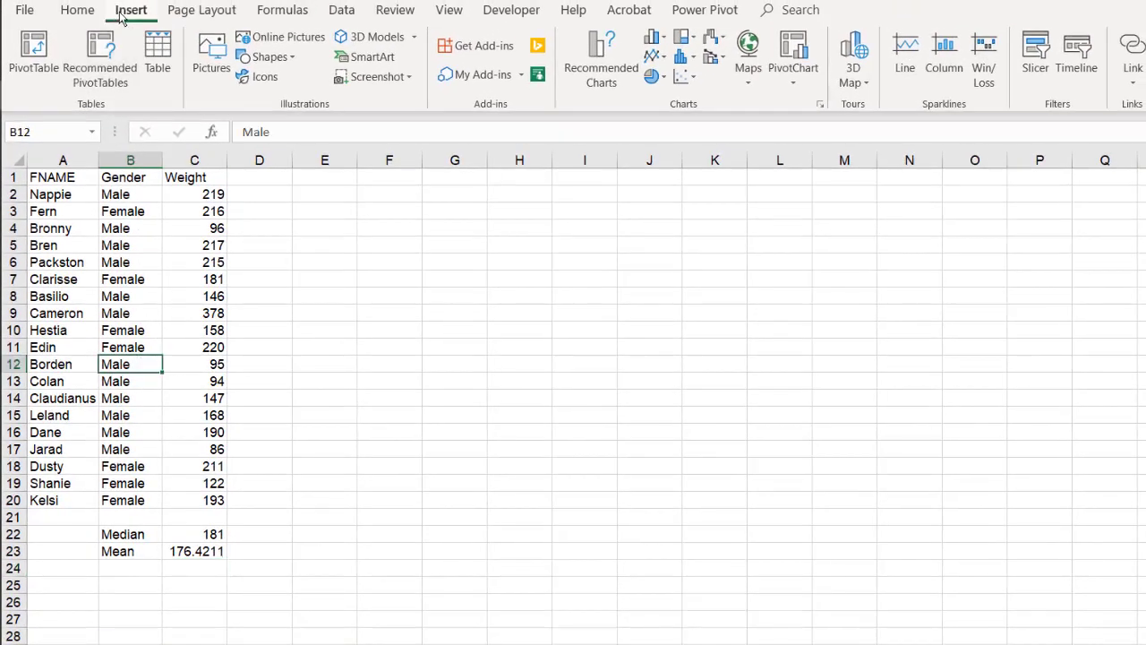
left_click(32, 49)
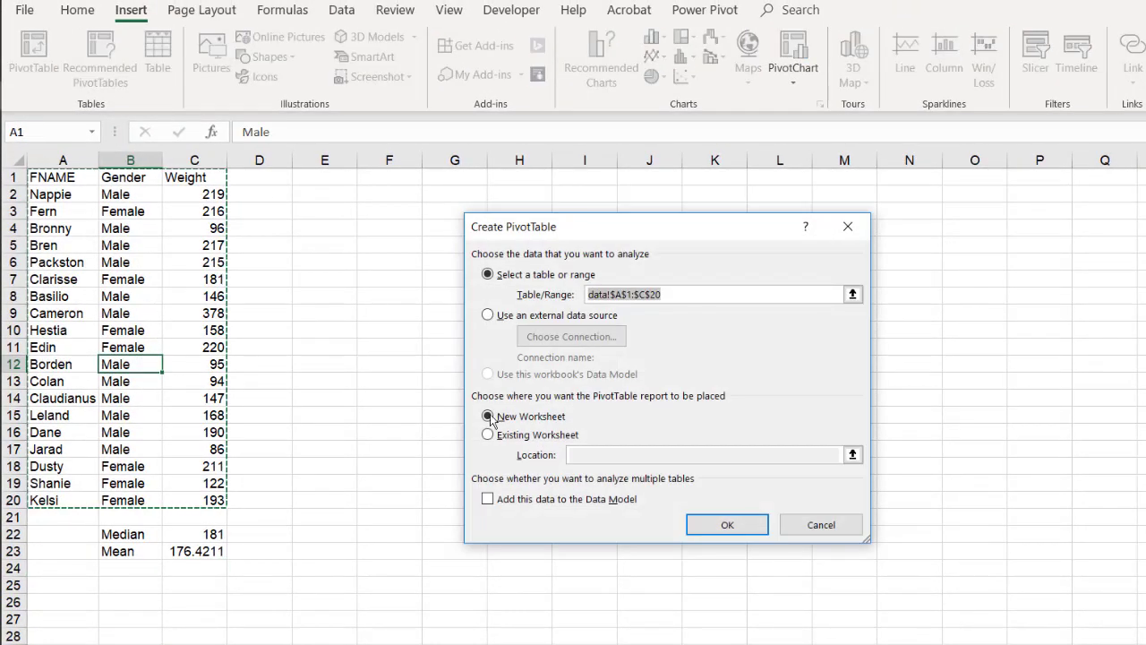
left_click(489, 435)
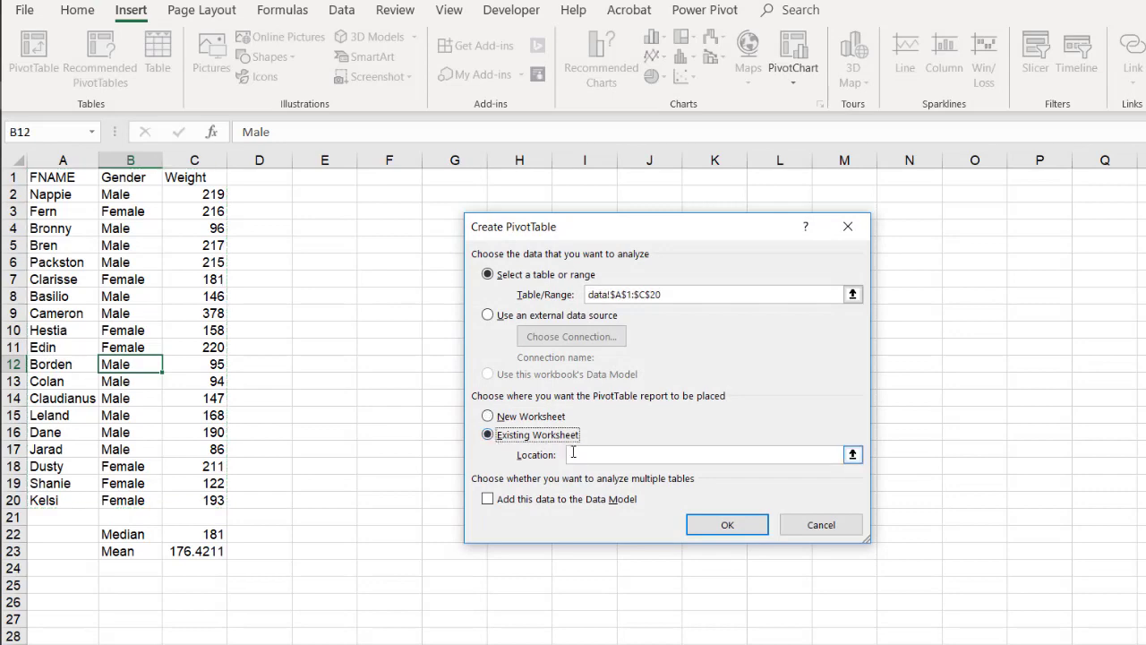
left_click(394, 177)
left_click(739, 525)
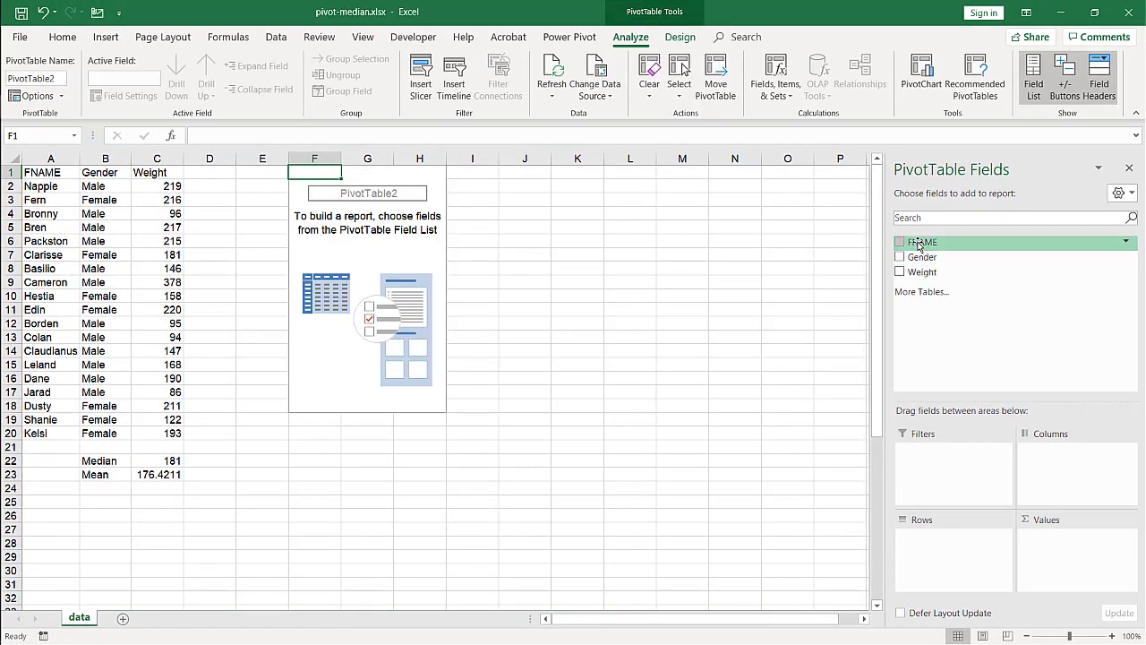
Step: Put Gender in Rows and Weight in Values: Female 1301, Male 2051, total 3352
left_click_drag(922, 242, 927, 536)
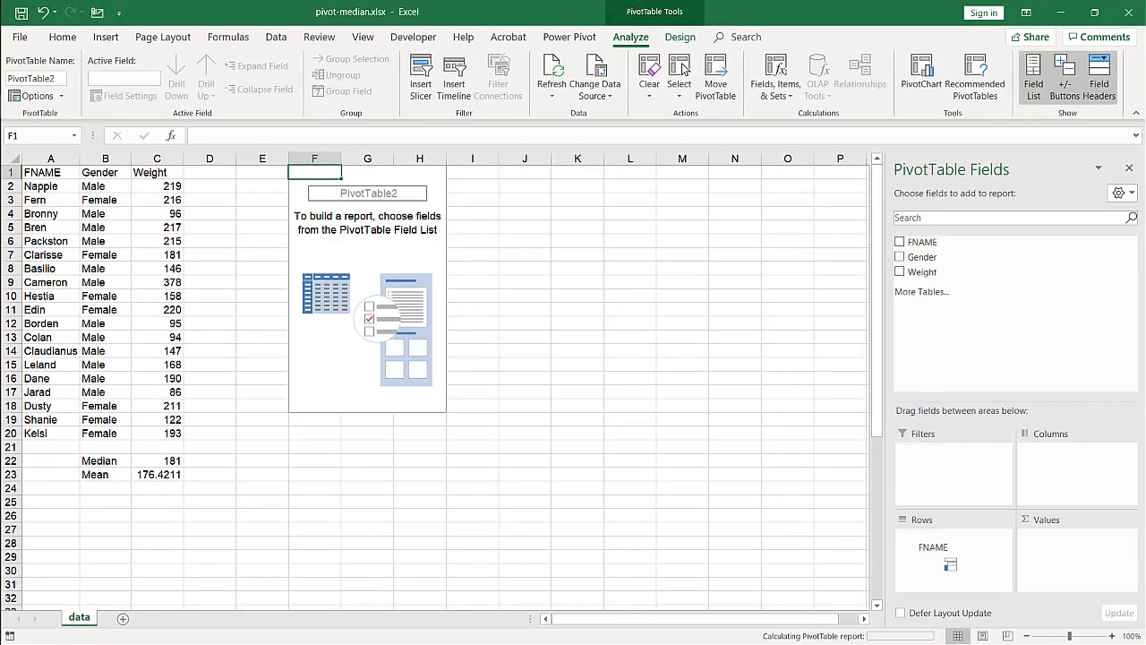
left_click(900, 243)
left_click_drag(927, 259, 940, 551)
left_click_drag(931, 281, 1078, 562)
key("Right")
key("Down")
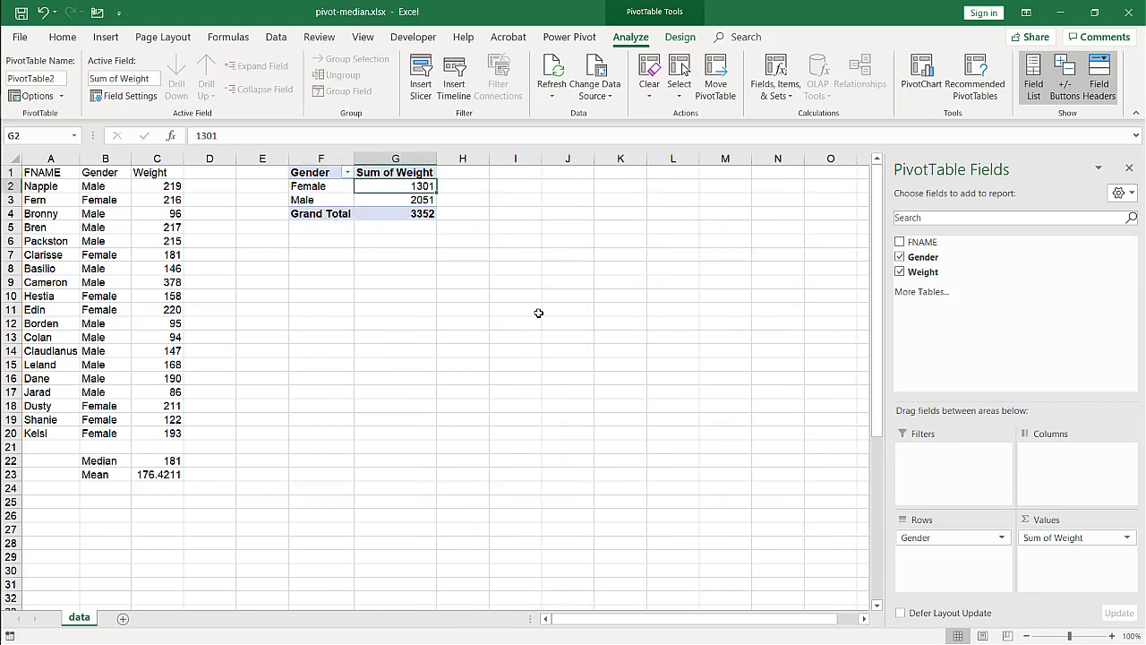
Step: Change the Weight values from Sum to Average through Summarize Values By
right_click(394, 188)
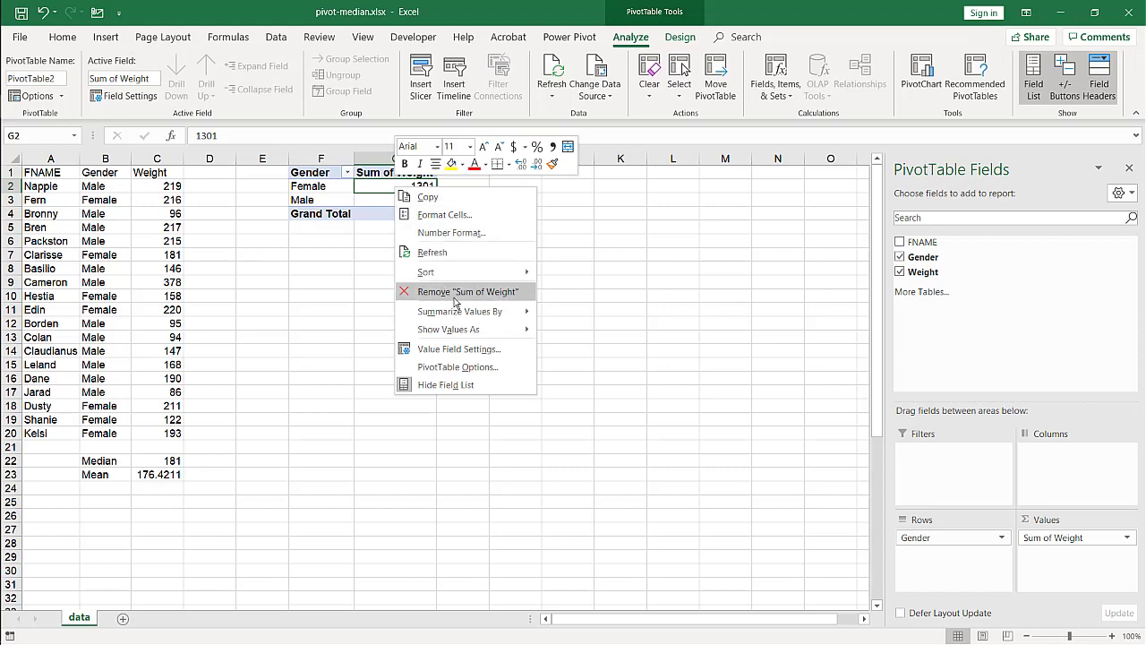
mouse_move(461, 312)
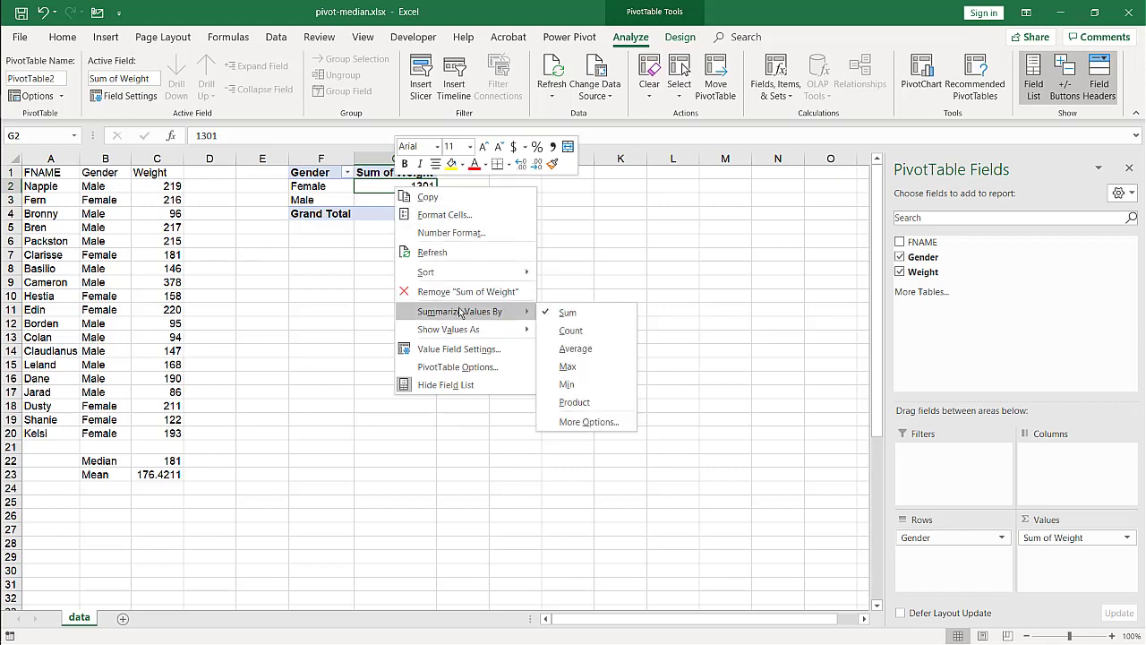
left_click(578, 349)
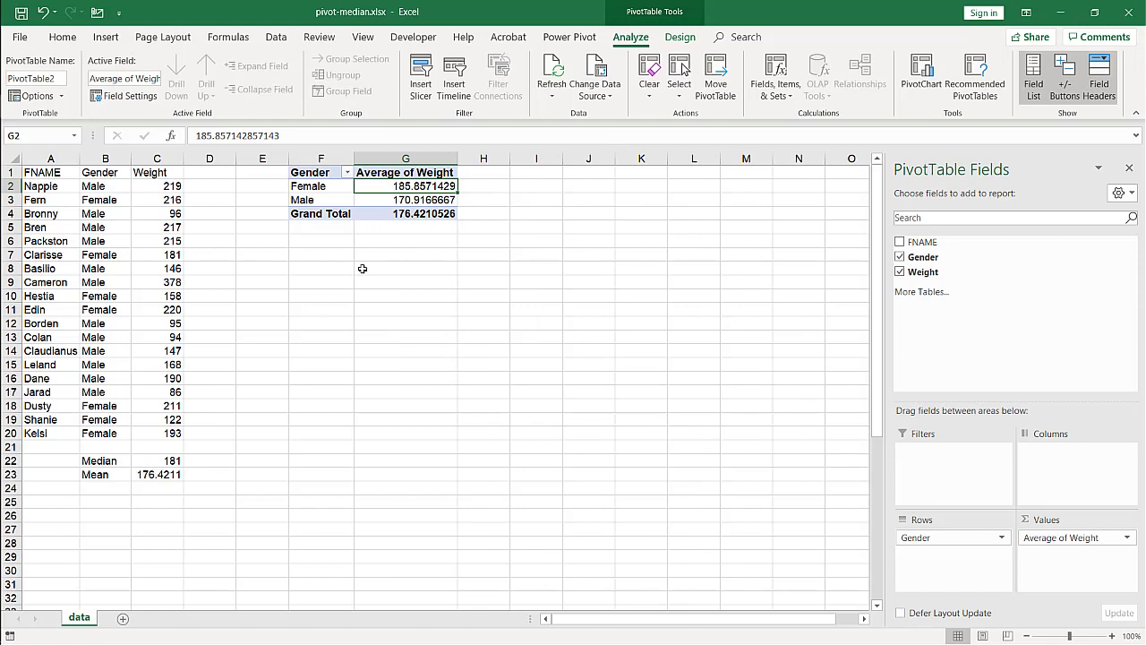
right_click(383, 193)
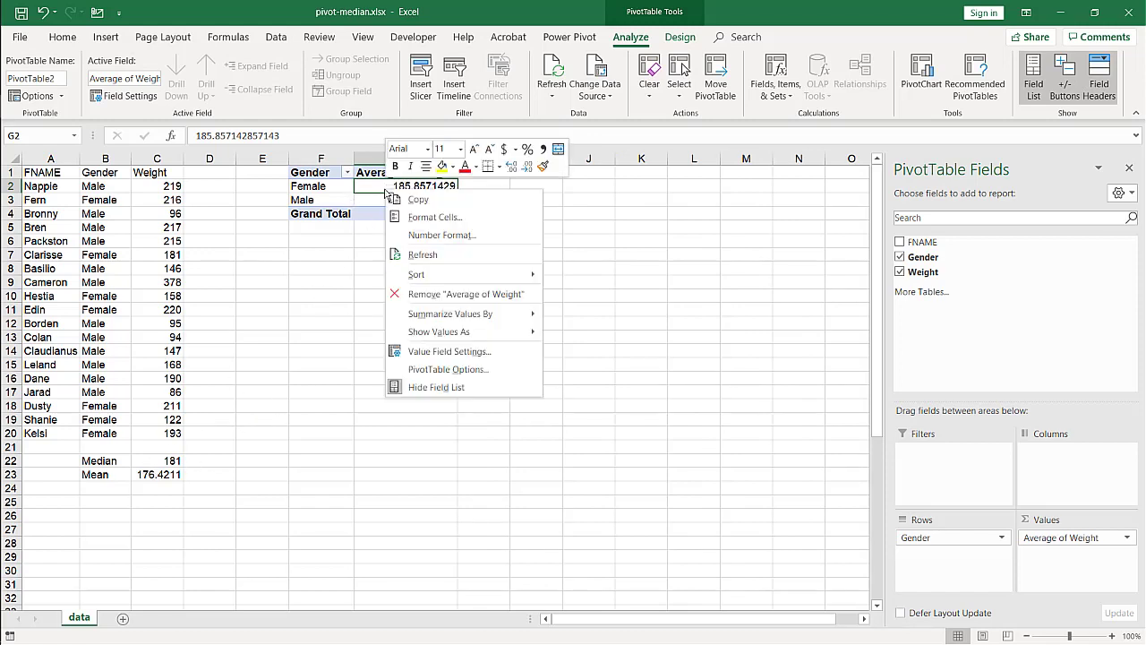
mouse_move(468, 316)
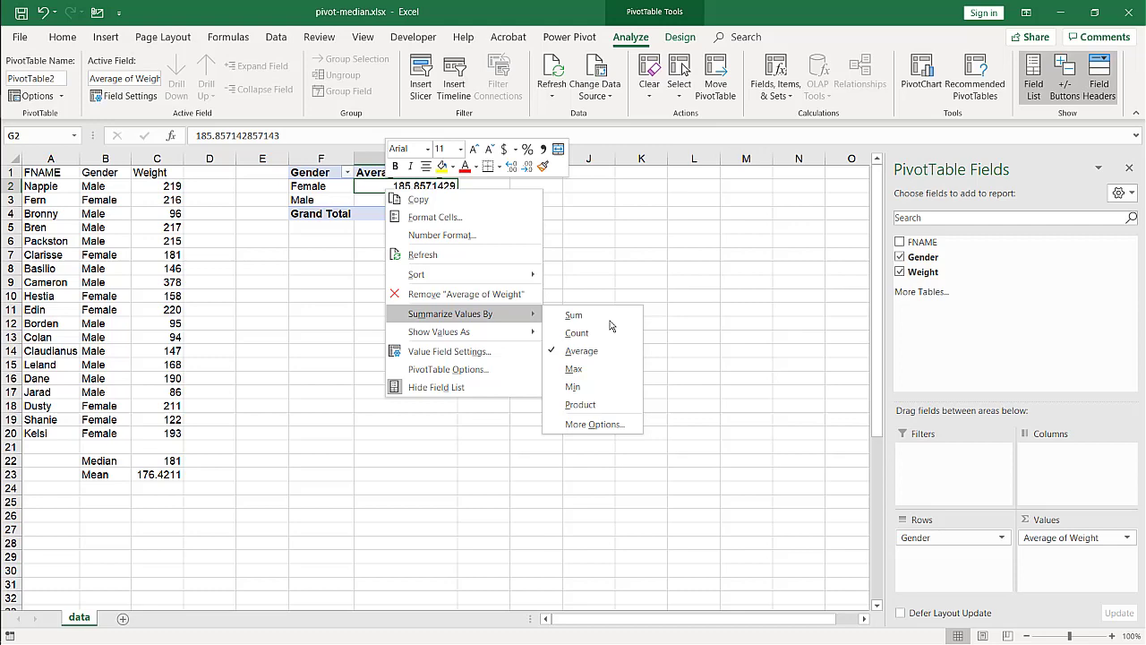
Step: Confirm Average in Value Field Settings so Female shows 185.86 and Male 170.92
left_click(590, 426)
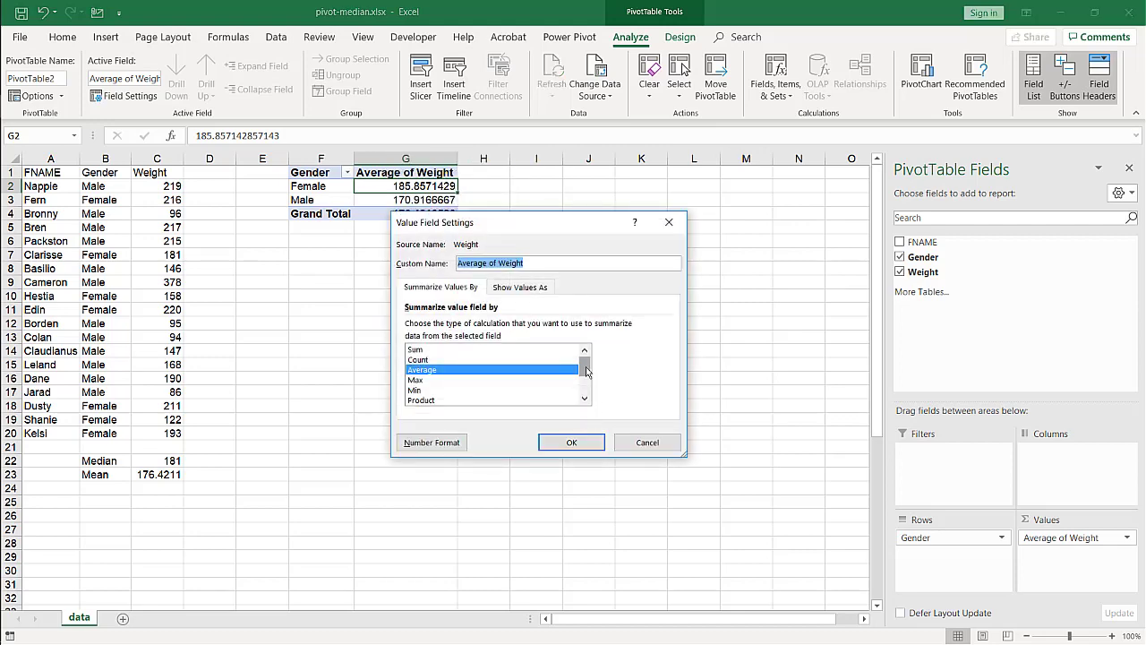
left_click_drag(587, 372, 582, 389)
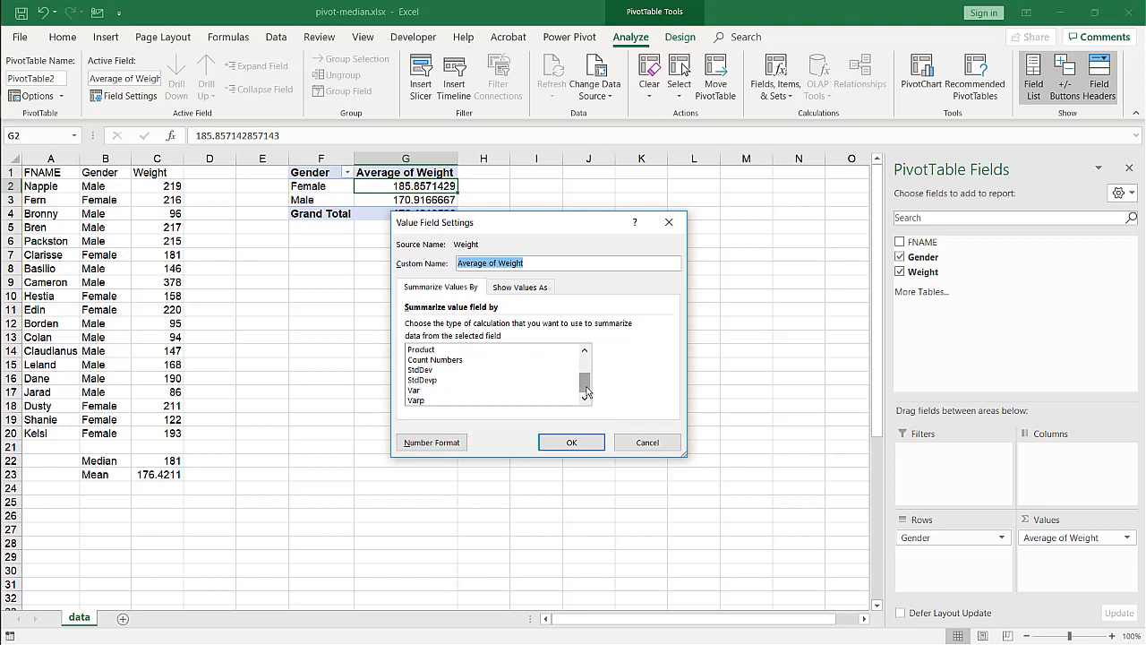
left_click_drag(584, 386, 585, 376)
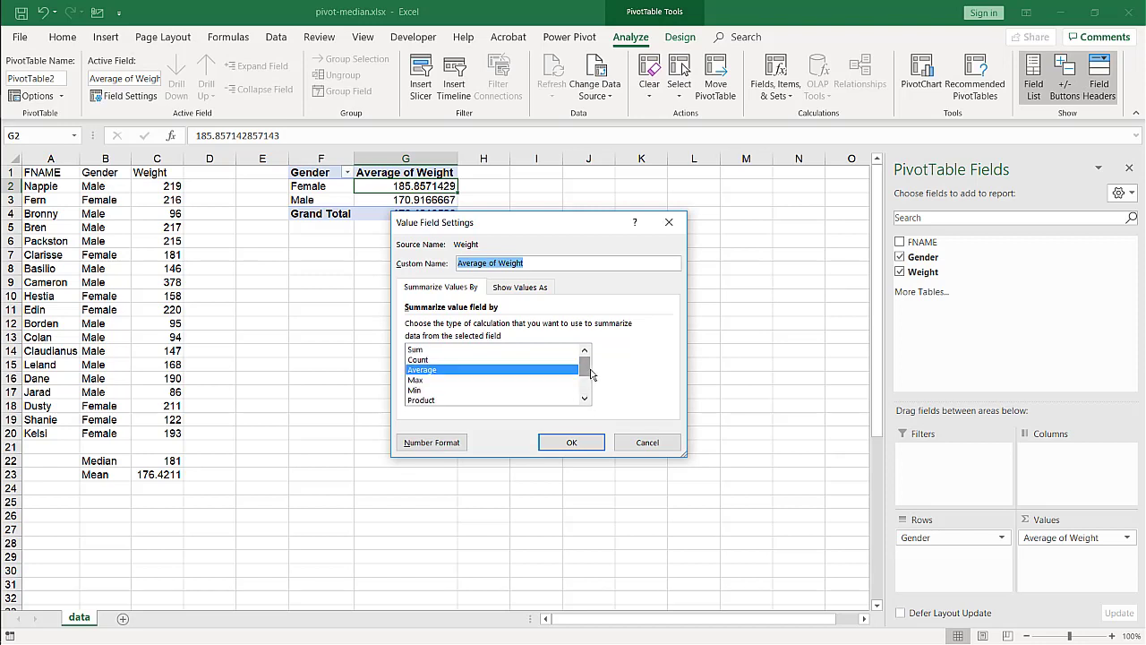
left_click(572, 443)
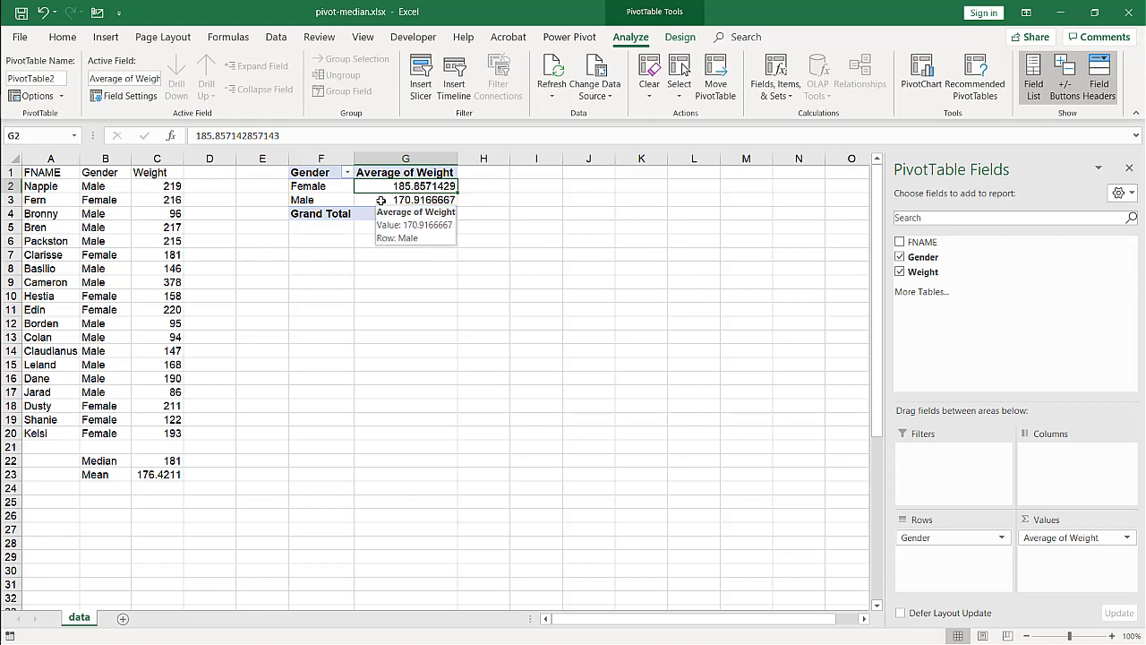
Step: Delete the old pivot in columns F–L and insert a Data Model PivotTable at F1
left_click_drag(321, 158, 709, 172)
key("Delete")
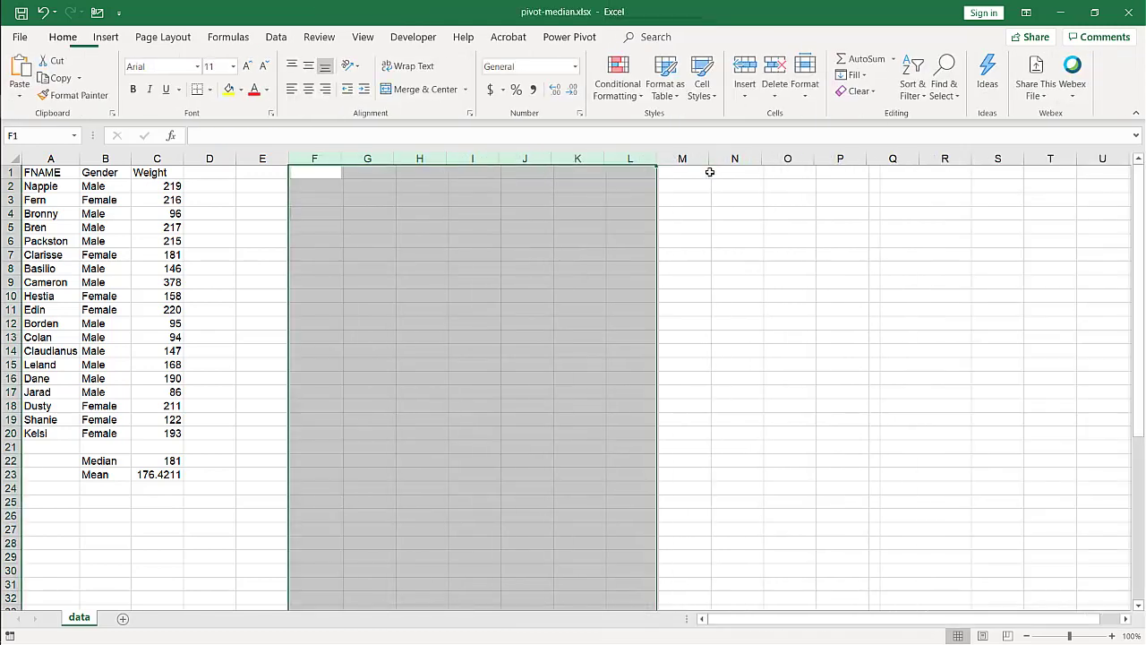
left_click(126, 309)
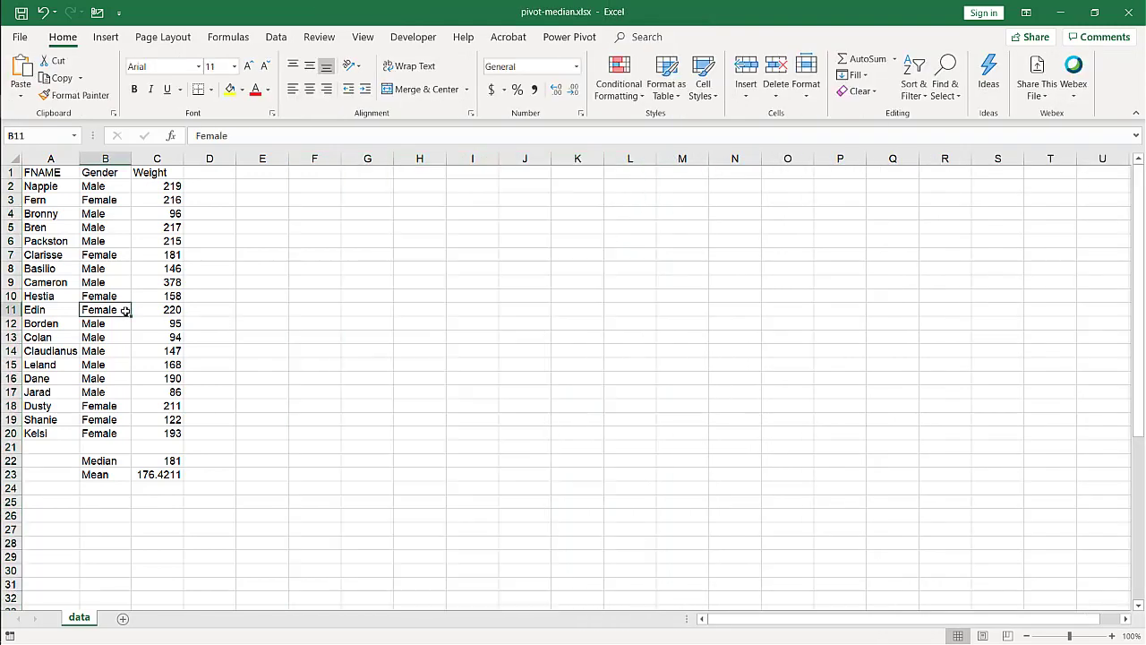
left_click(106, 37)
left_click(37, 66)
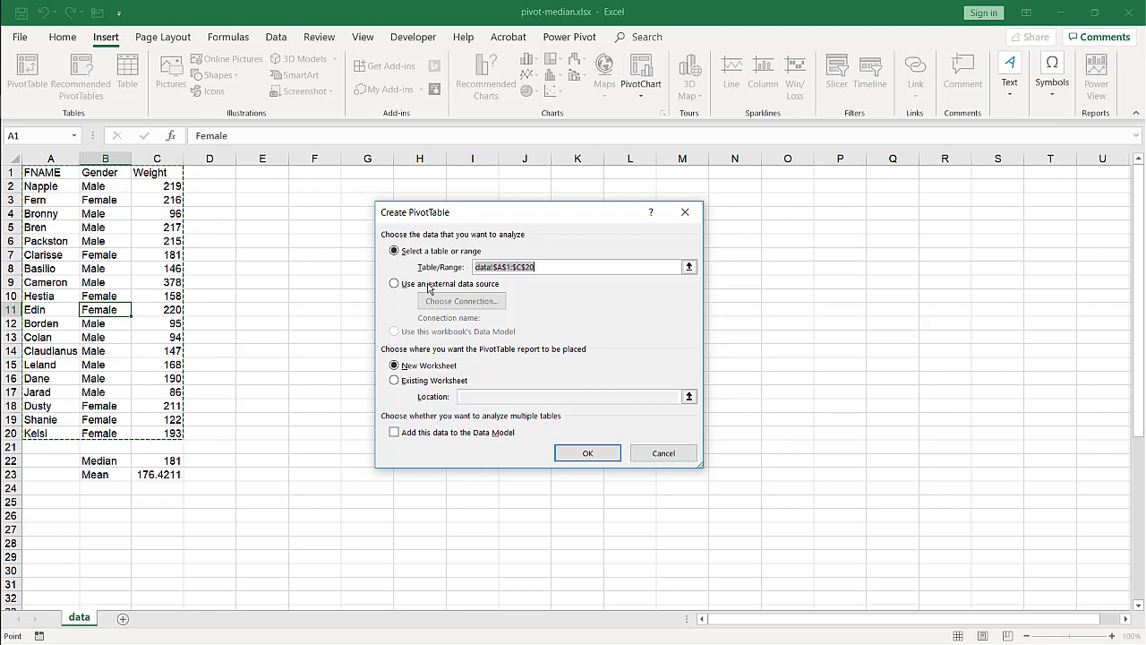
left_click(394, 379)
left_click(323, 171)
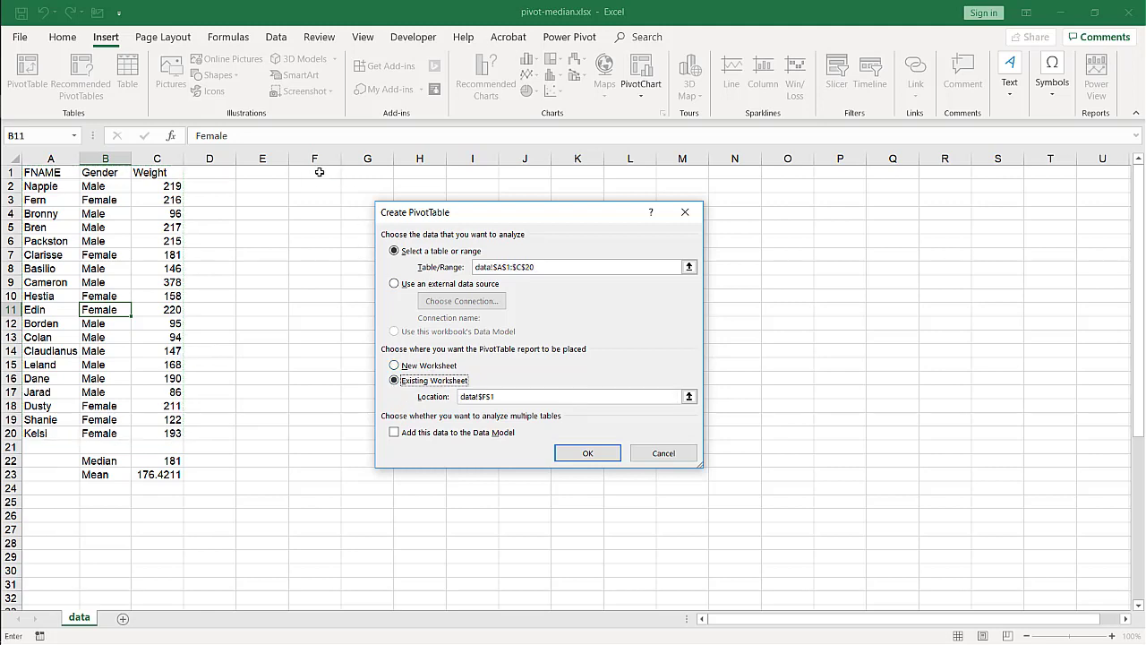
left_click(394, 433)
left_click(587, 453)
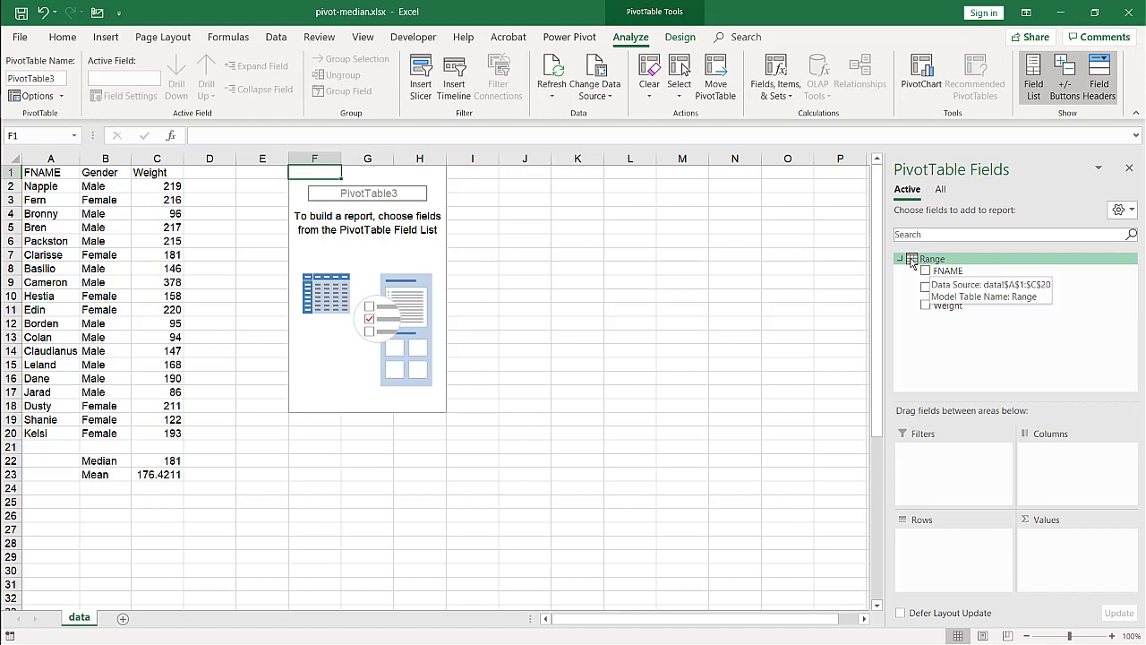
Step: Right-click the Range table in the PivotTable Fields pane to reveal Add Measure
right_click(914, 260)
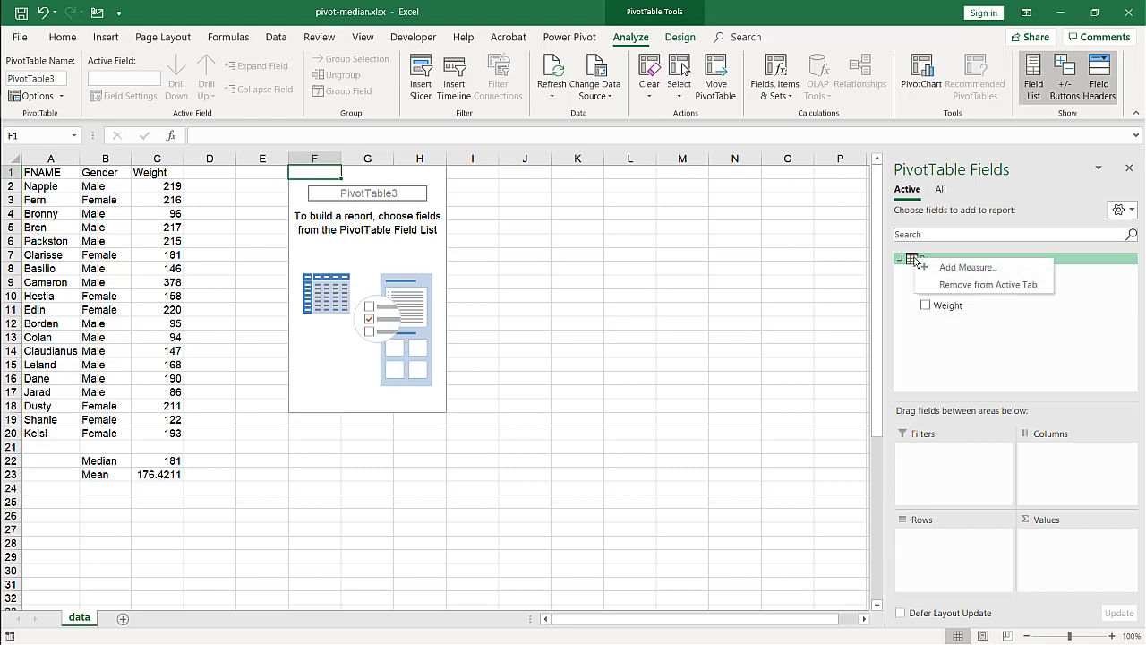
Step: Add measure 'Medain Weight' = MEDIAN([Weight]) to Range, formatted as a decimal number
left_click(967, 268)
left_click_drag(549, 191, 702, 223)
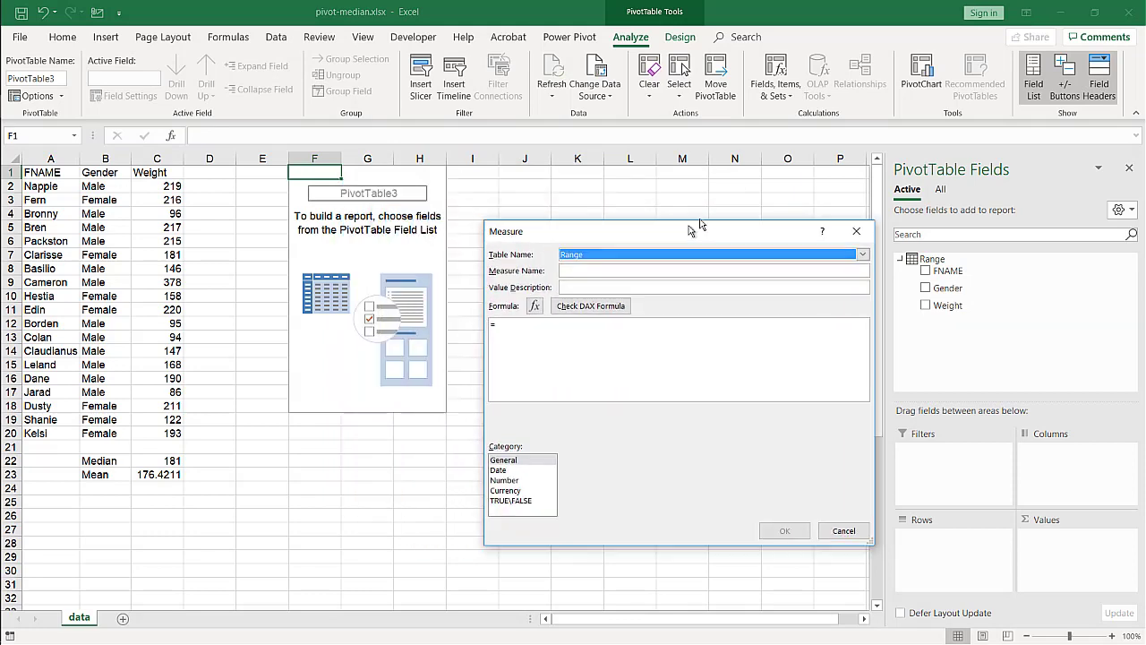
left_click(543, 318)
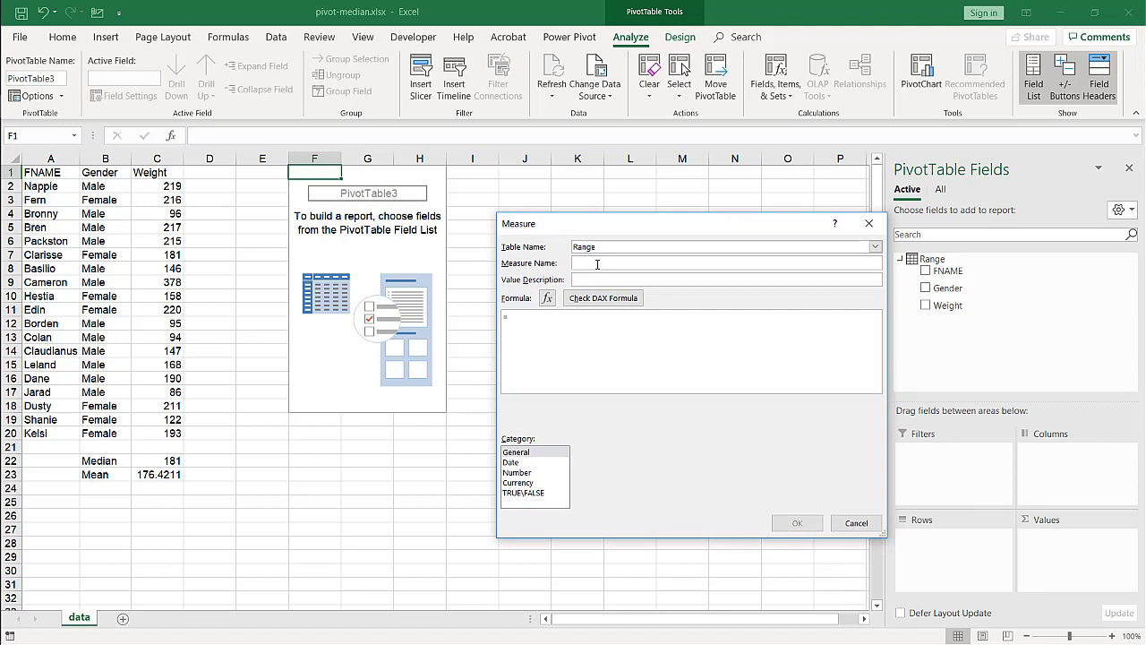
type("Mea")
type("din Weight")
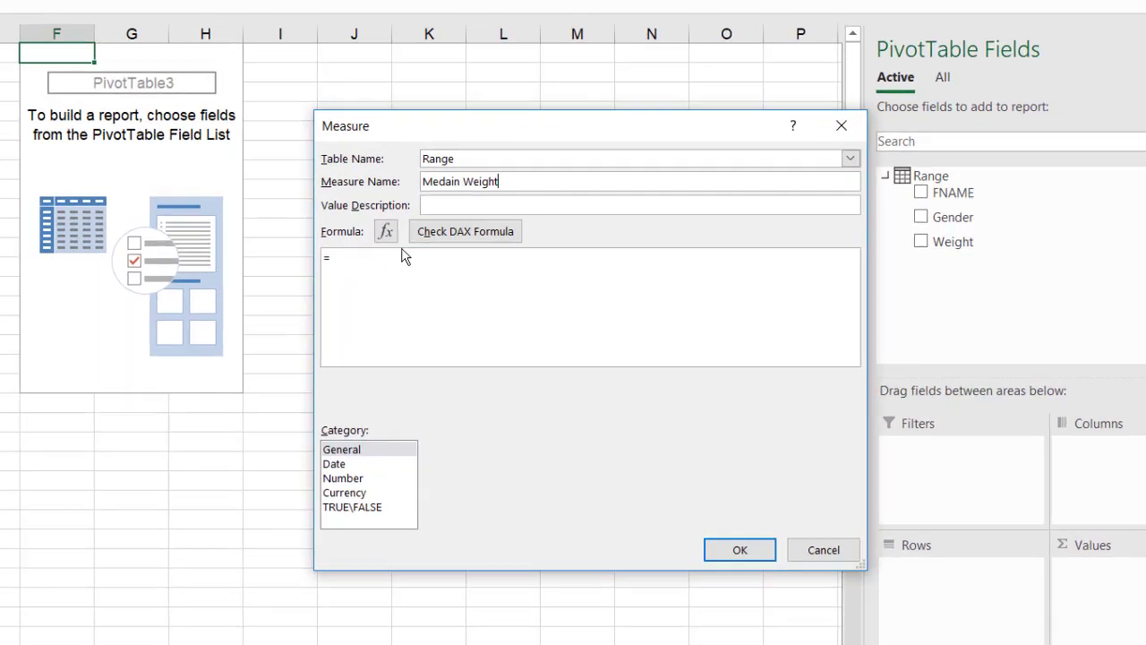
type("med")
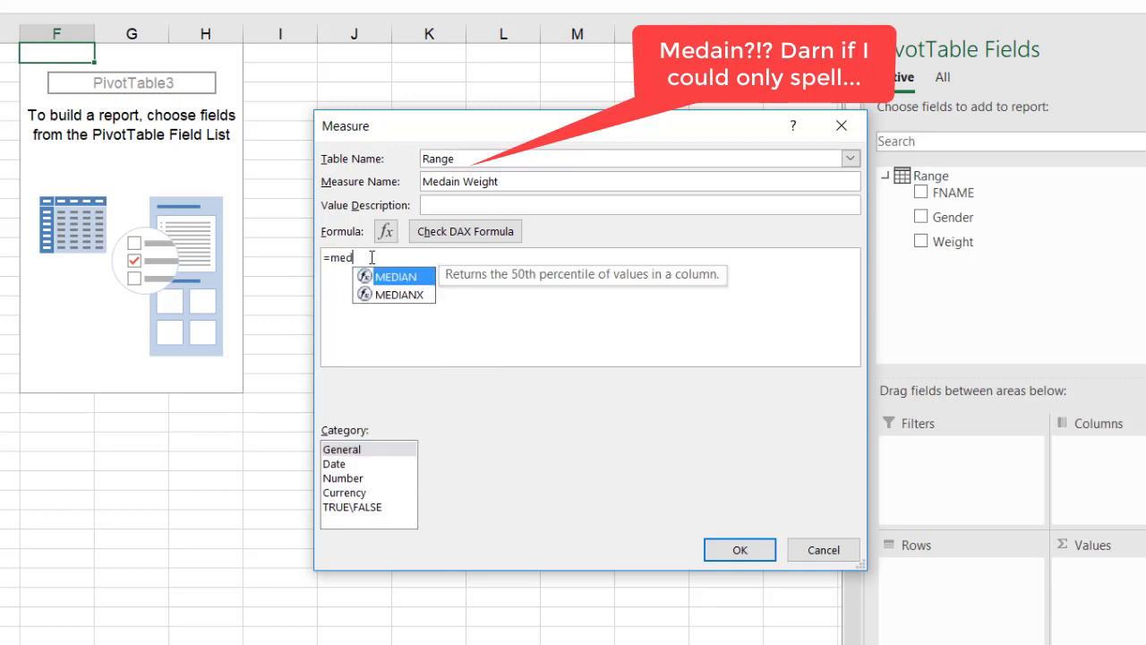
double_click(387, 277)
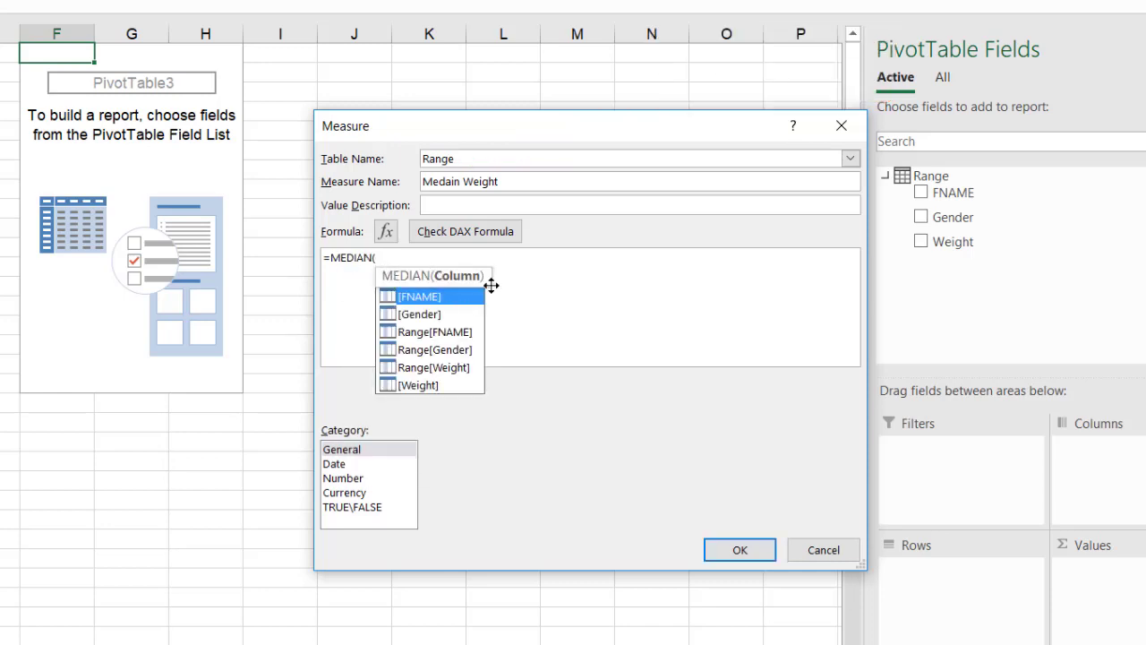
double_click(416, 386)
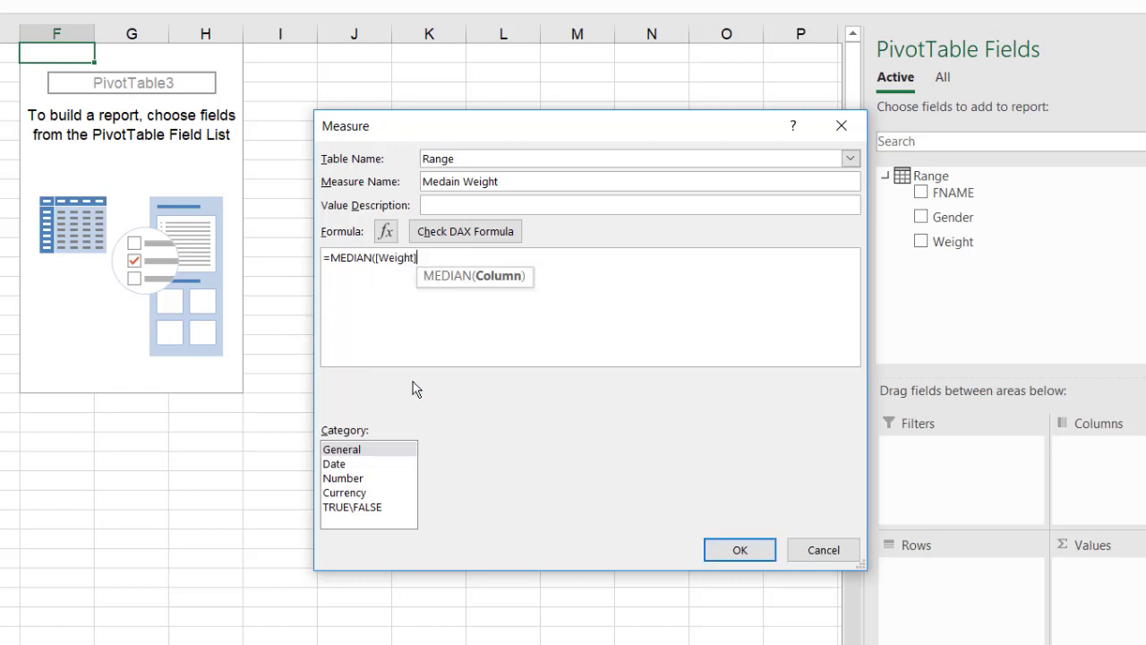
type(")")
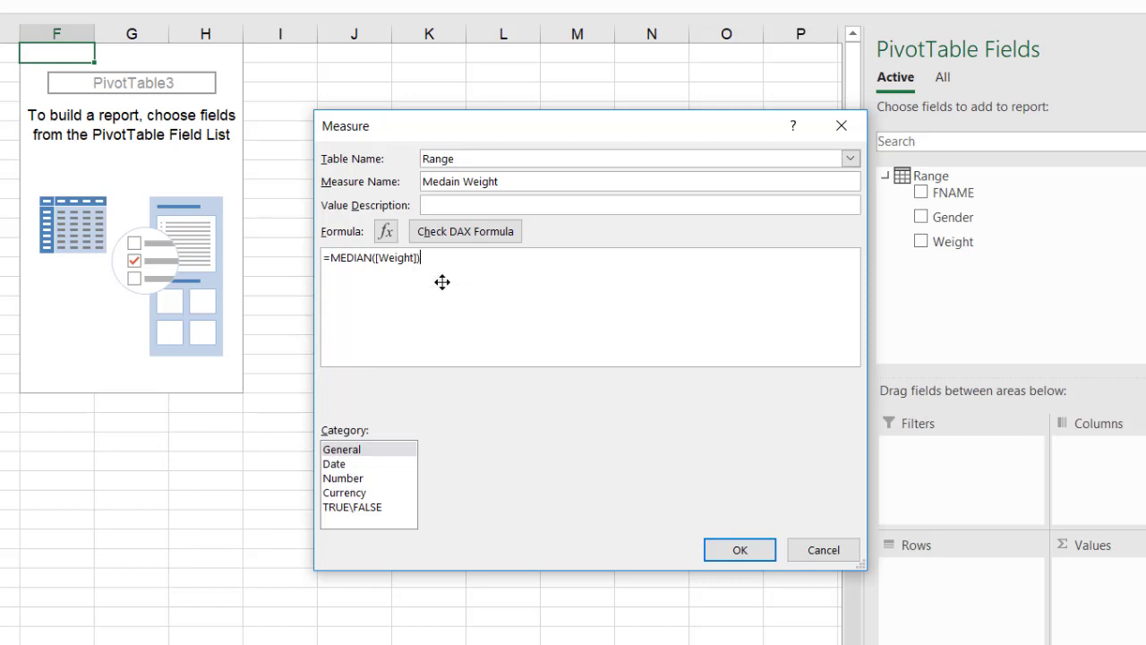
left_click(345, 480)
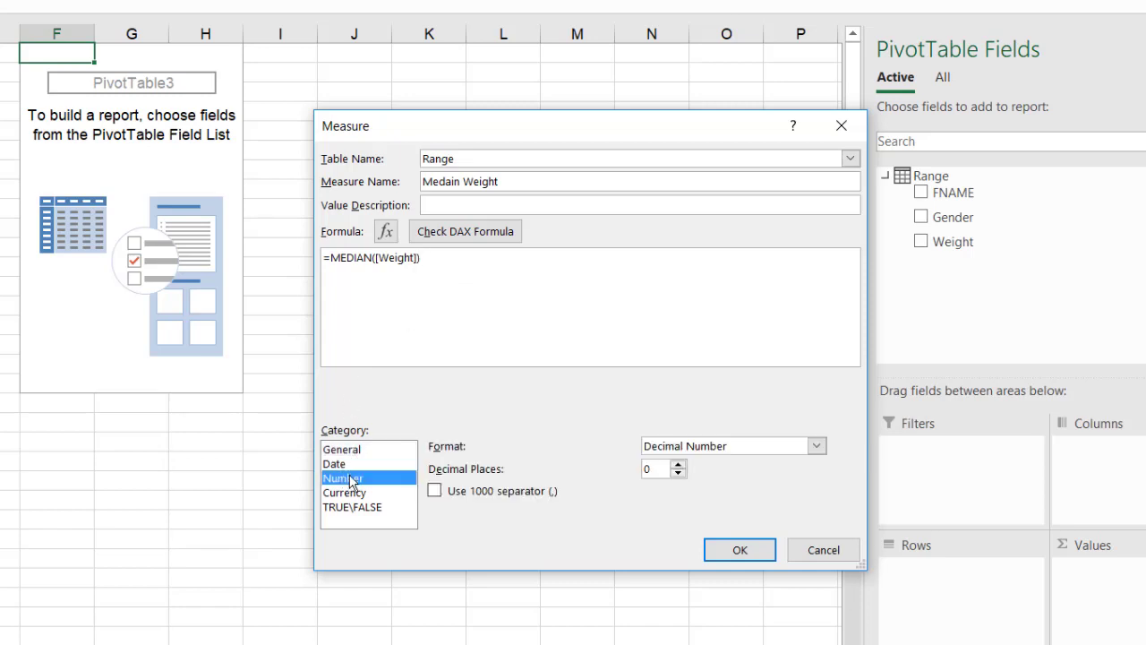
left_click(678, 471)
left_click(743, 549)
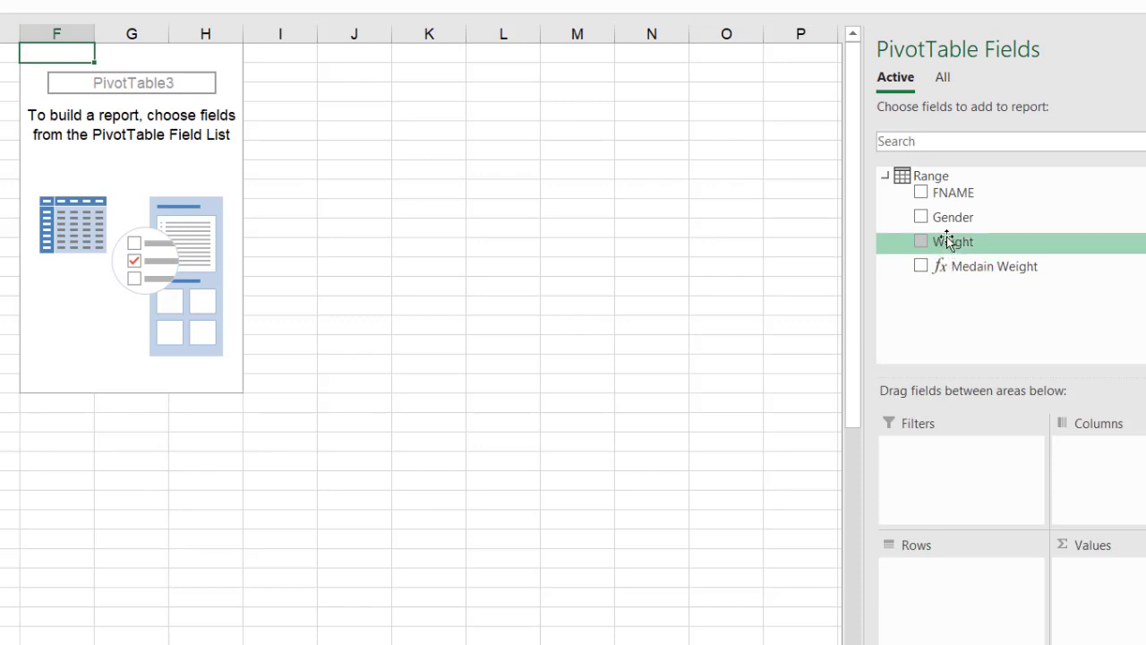
Step: Place Gender in Rows and Medain Weight in Values, then compare with the sheet's Median cell
left_click_drag(947, 216, 990, 555)
left_click_drag(964, 266, 1097, 573)
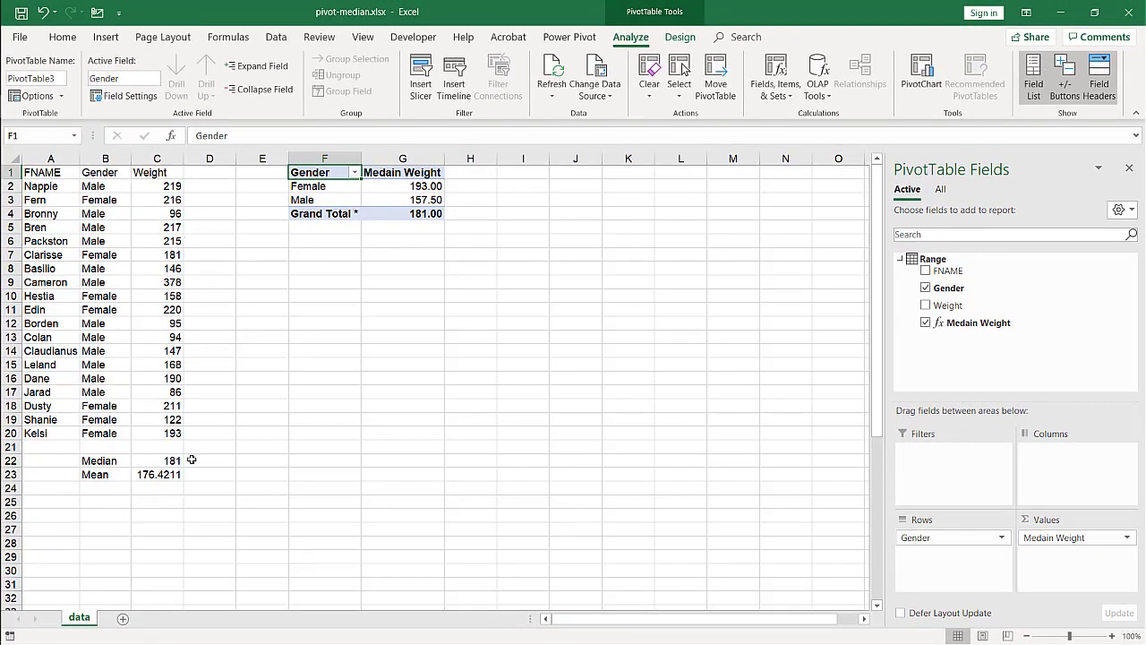
left_click_drag(117, 460, 147, 463)
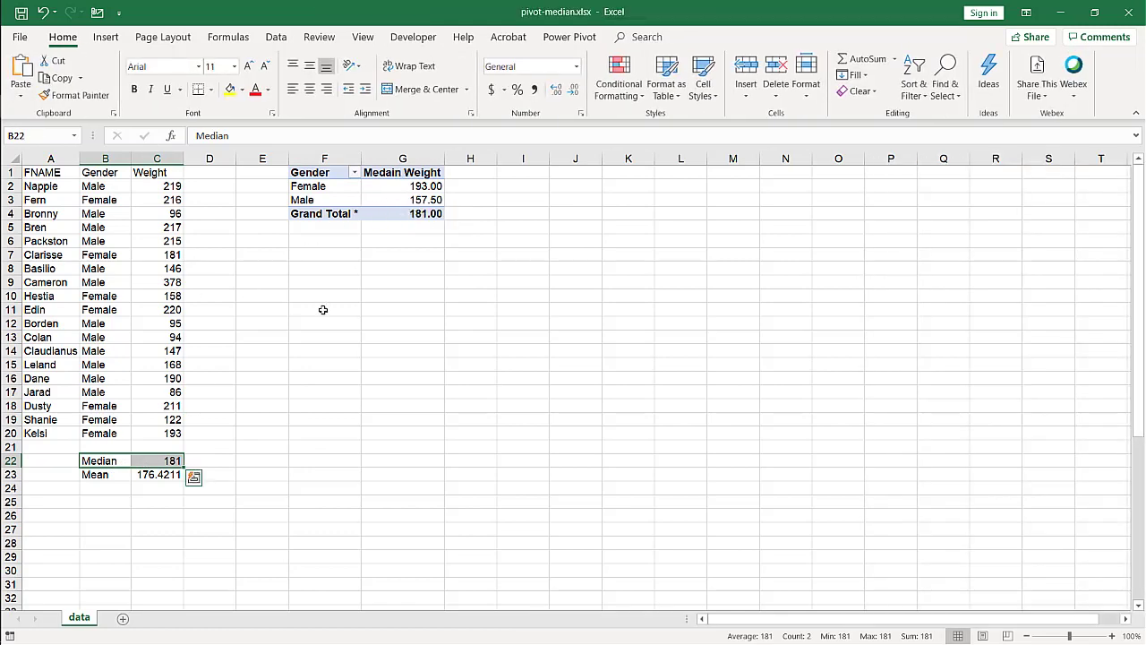
left_click(403, 200)
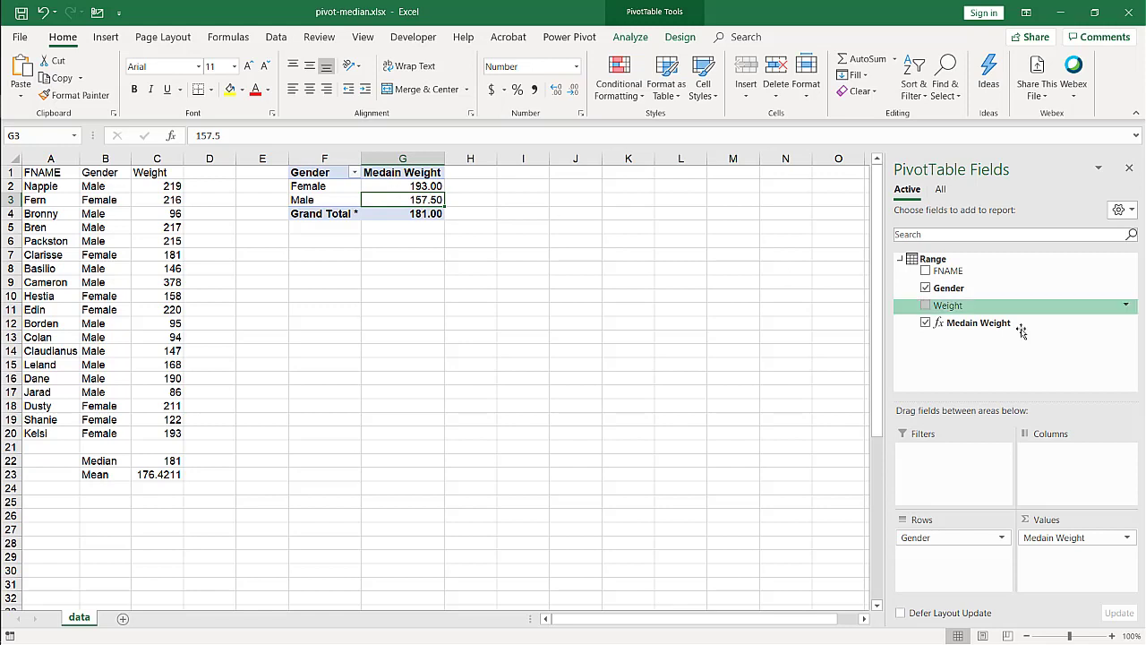
Step: Add Weight to Values and summarize it by Average, showing Female 185.86, Male 170.92, total 176.42
left_click_drag(949, 305, 1088, 570)
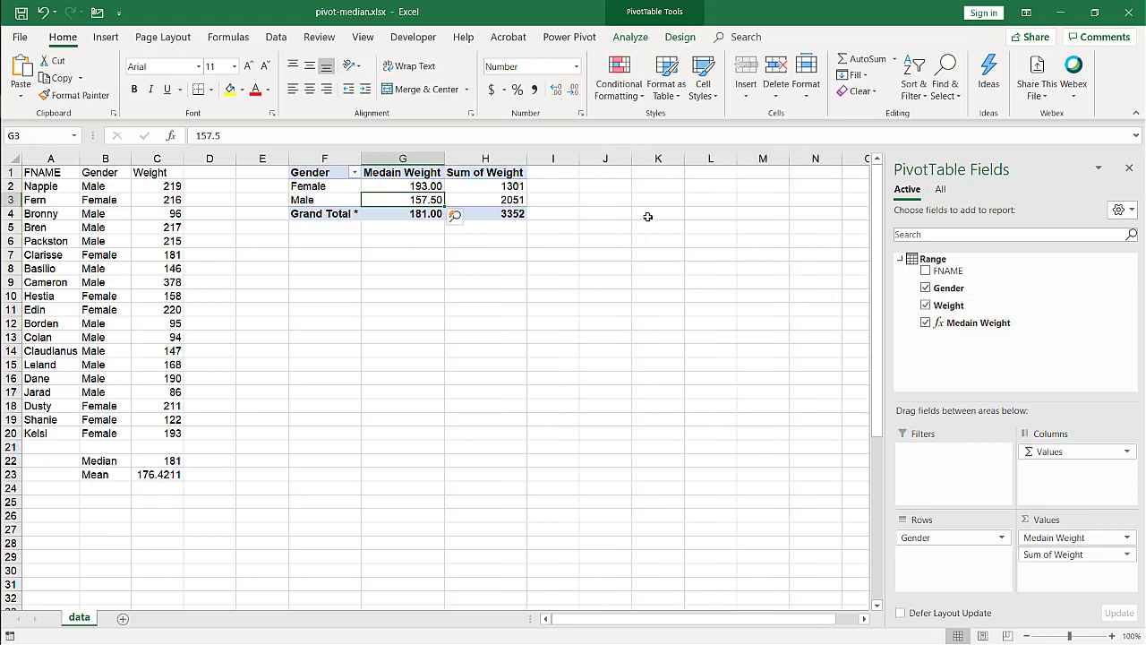
right_click(497, 187)
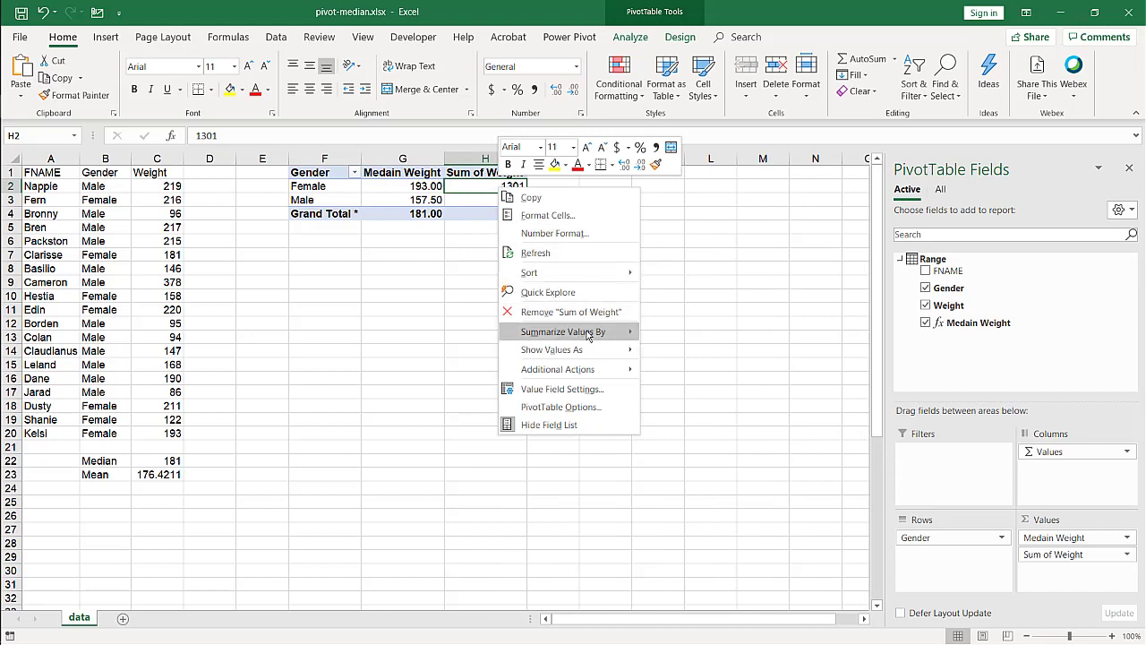
mouse_move(589, 332)
left_click(669, 367)
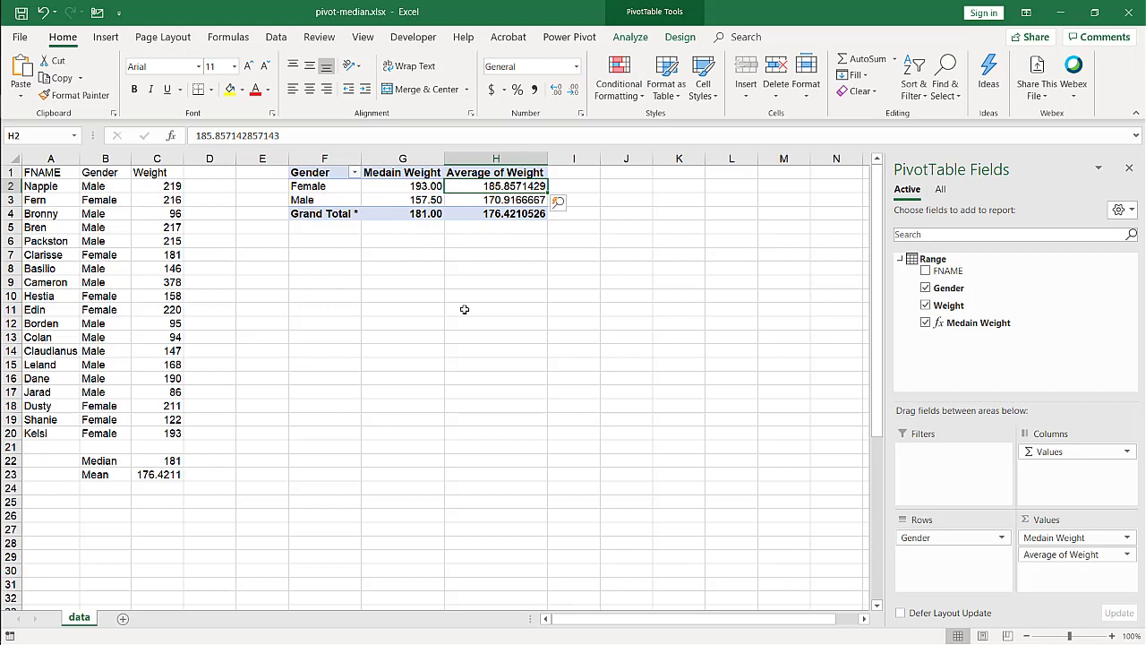
mouse_move(419, 191)
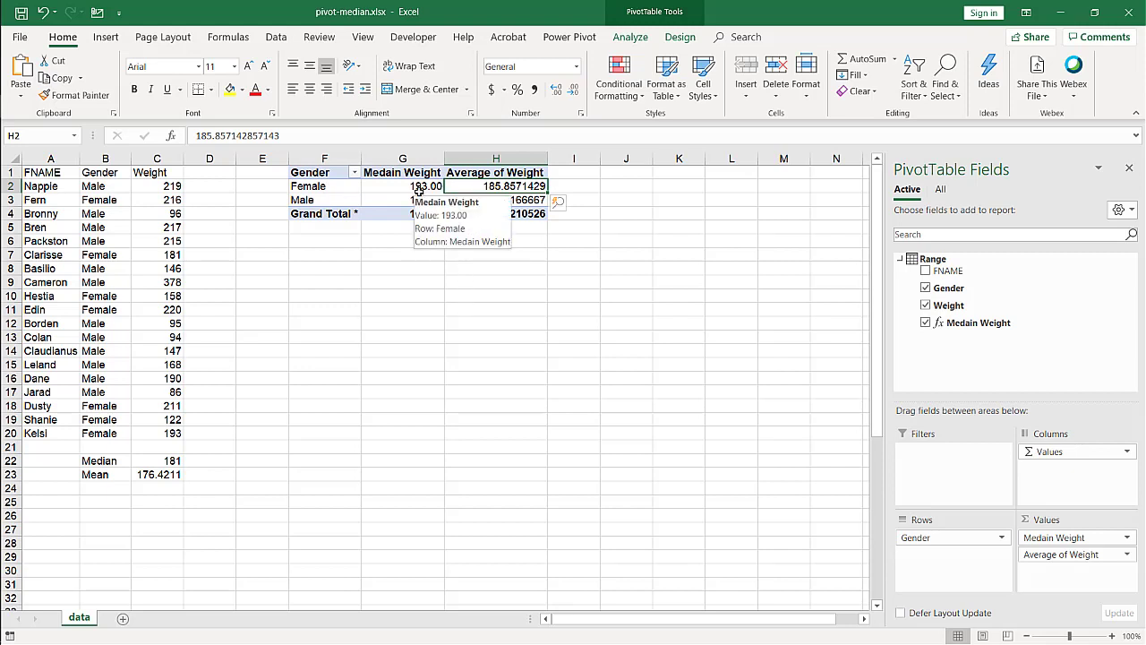